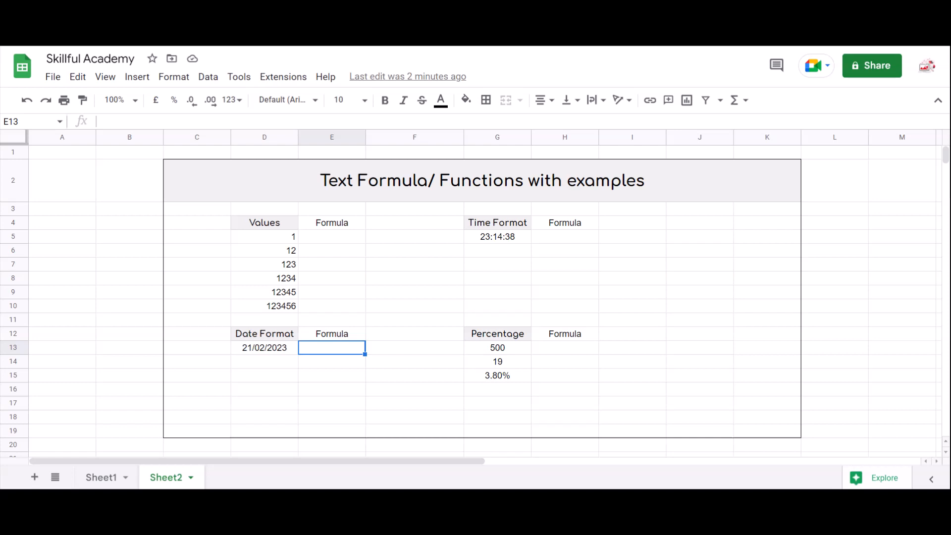
- Review the sample numbers in the Values column before starting the formula column
key(ctrl+Up)
key(ctrl+Up)
key(Left)
key(Down)
key(ctrl+shift+Down)
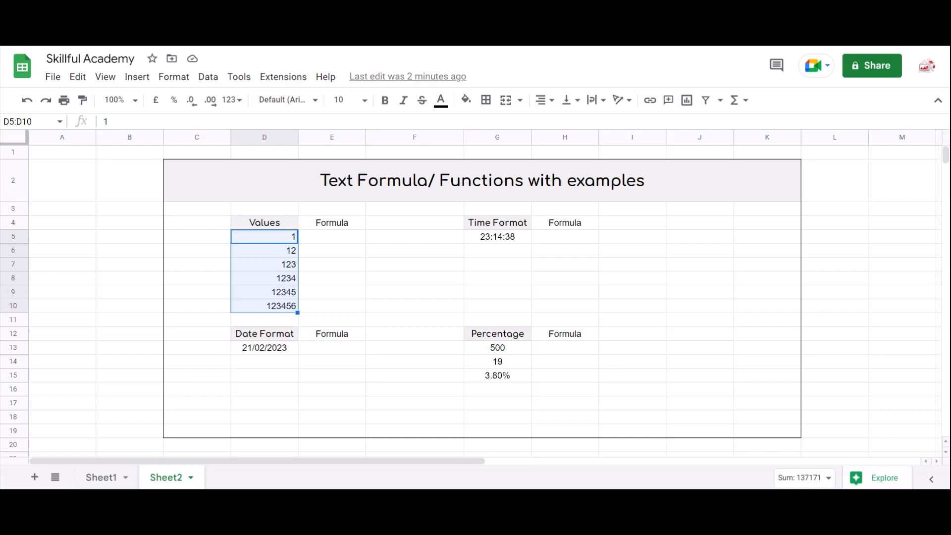
key(Down)
key(Down)
key(Down)
key(Down)
key(Down)
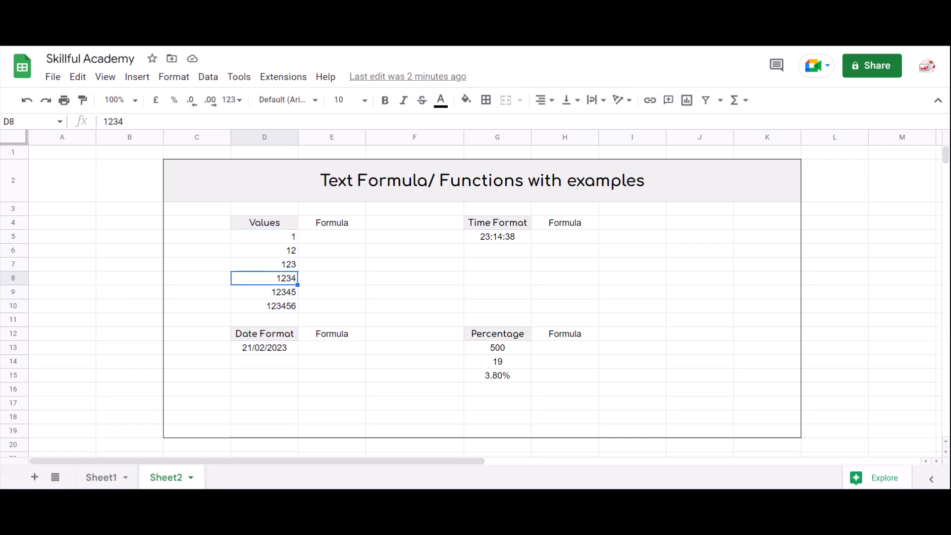
key(shift+Up)
key(shift+Up)
key(shift+Up)
key(shift+Up)
key(shift+Up)
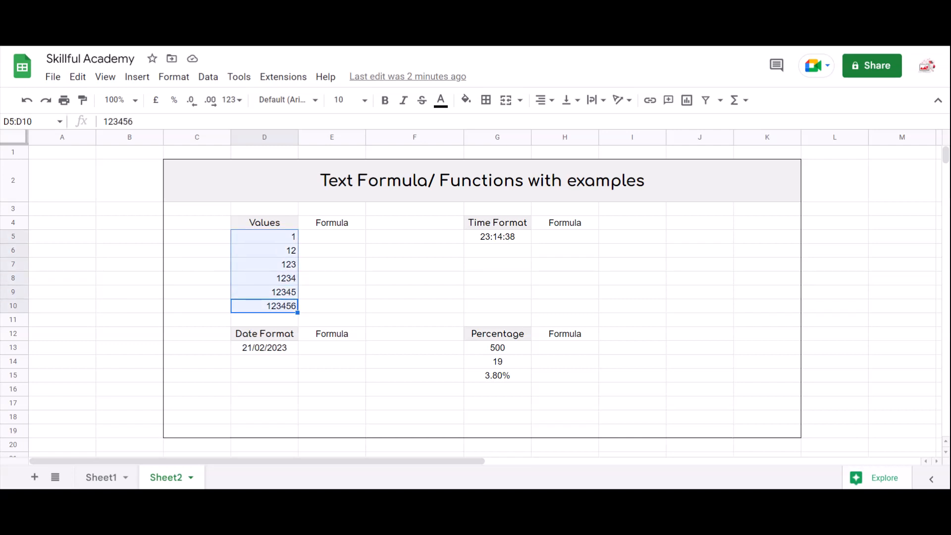
key(Right)
key(Up)
key(Up)
key(Up)
key(Up)
key(Up)
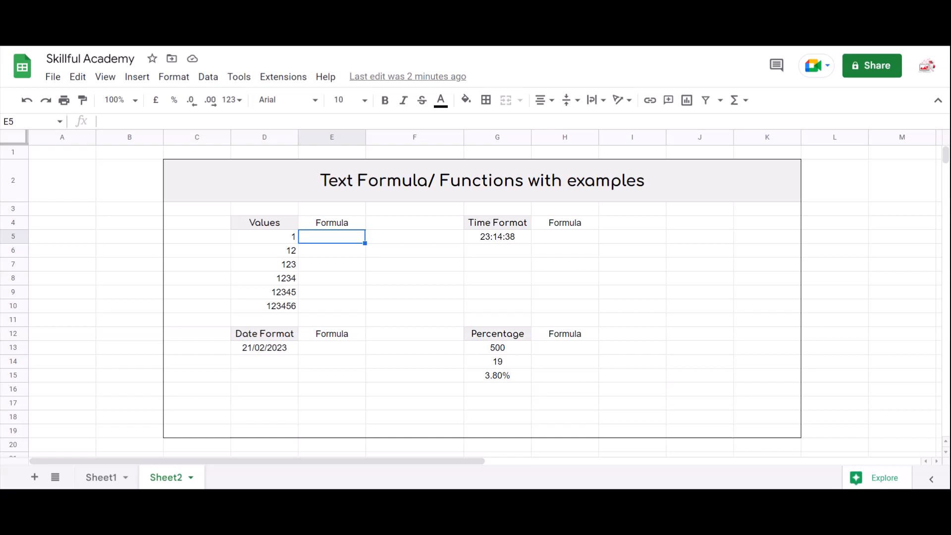
- Enter =TEXT(D5,"000000") in E5 to pad the first value with leading zeros
text(=t)
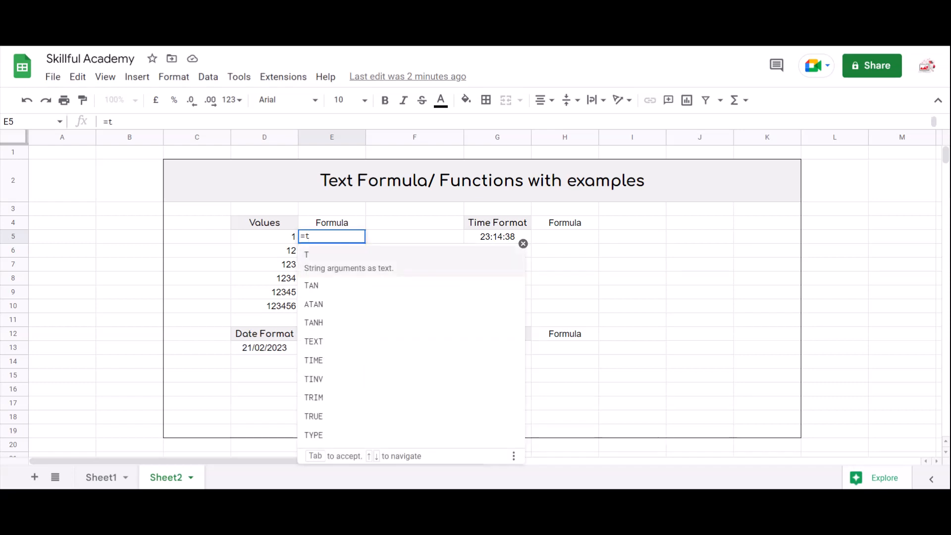
text(ex)
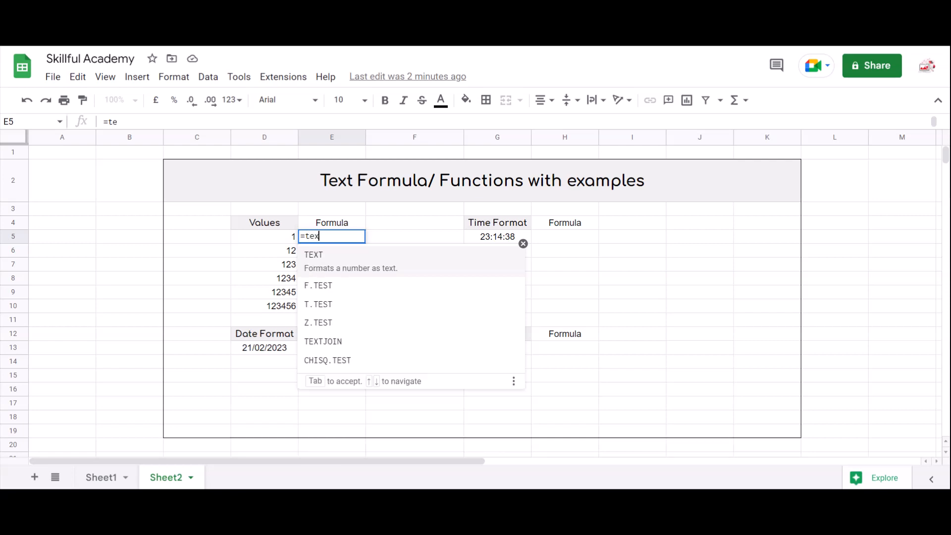
key(Tab)
click(265, 237)
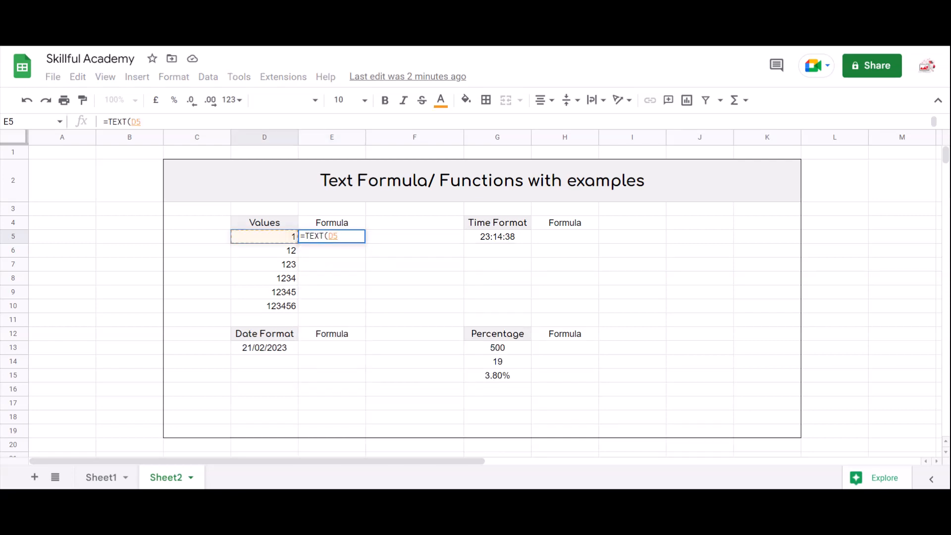
text(,")
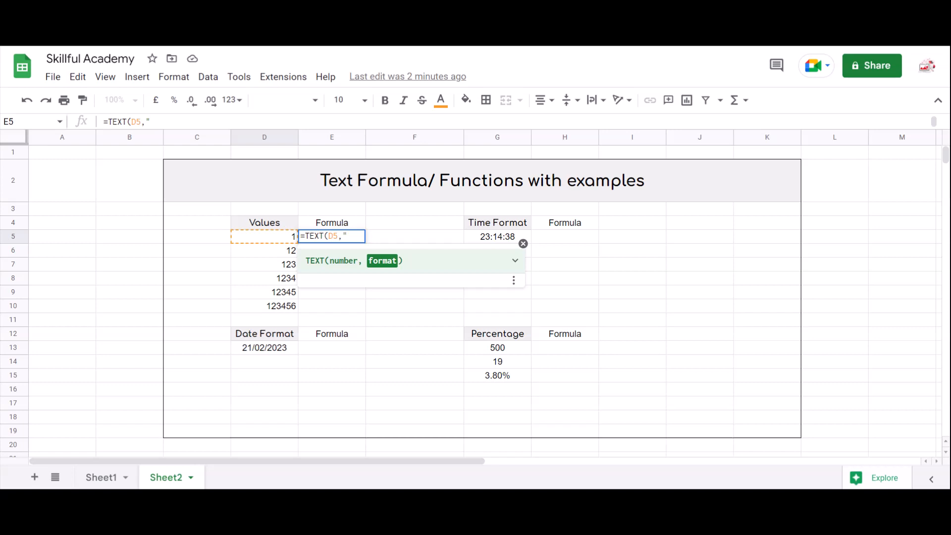
text(000000)
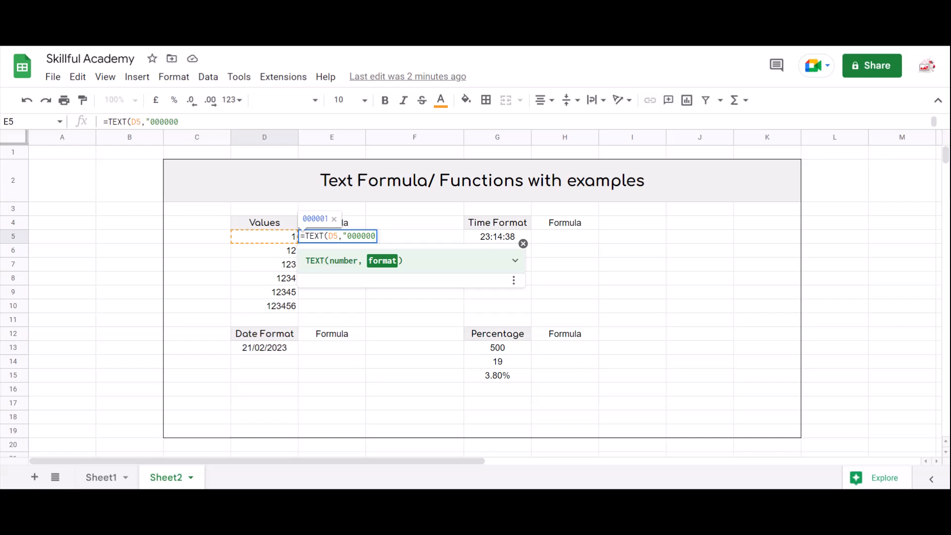
text("))
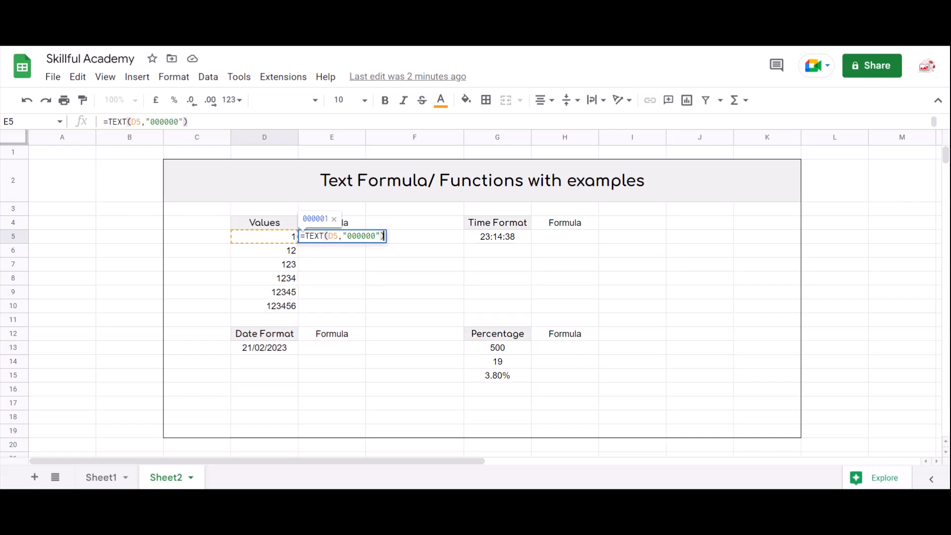
key(Return)
key(Up)
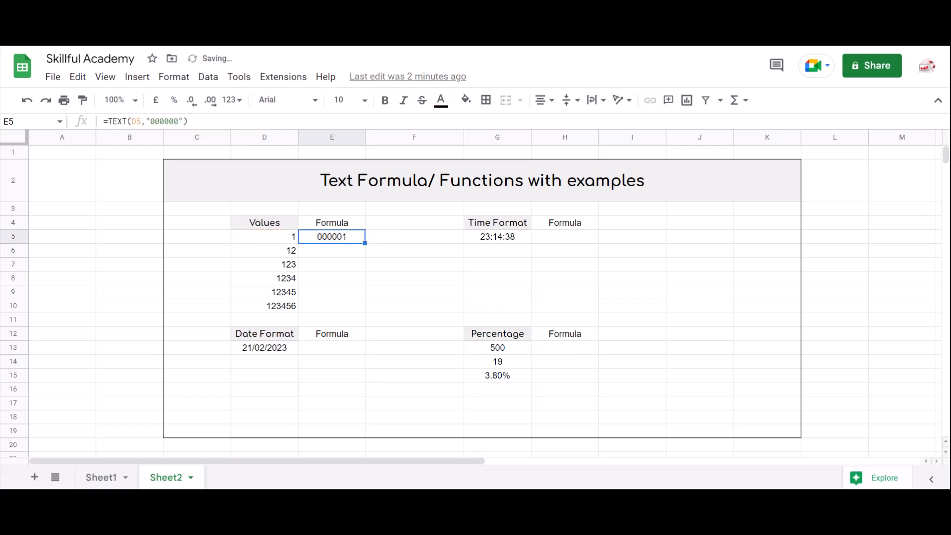
- Look over the Values column again alongside the first formula result
key(Left)
key(Down)
key(Down)
key(Down)
key(Down)
key(Up)
key(Up)
key(Up)
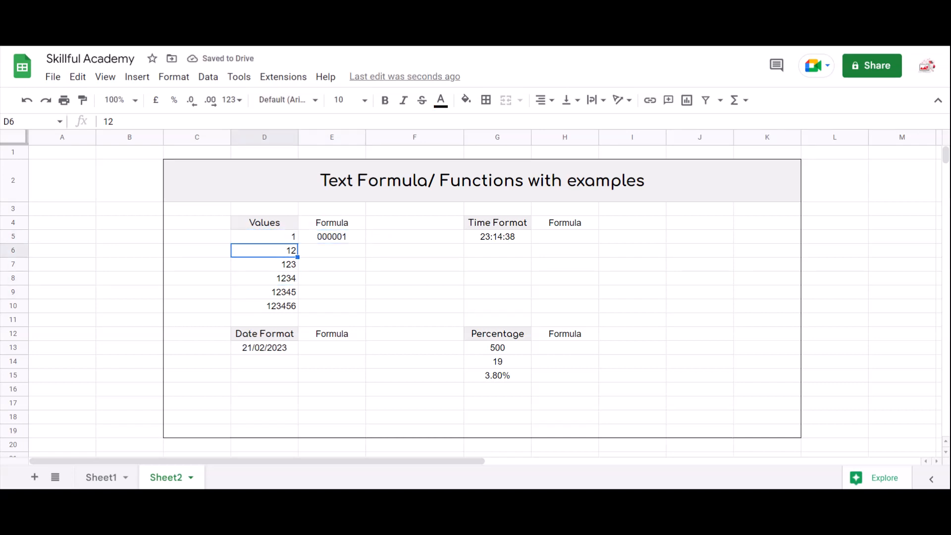
key(Up)
key(ctrl+shift+Down)
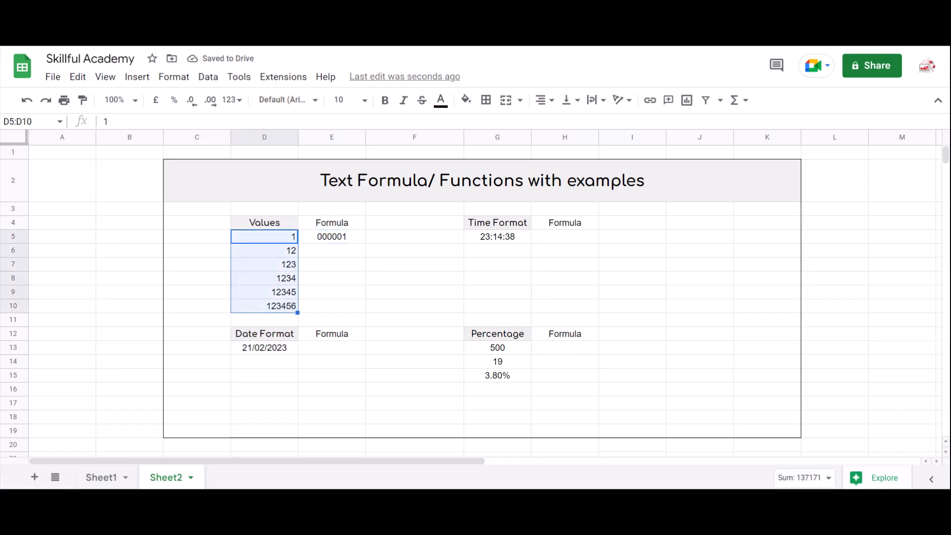
key(Down)
key(Down)
key(Down)
key(Down)
key(Down)
key(shift+Up)
key(shift+Up)
key(shift+Up)
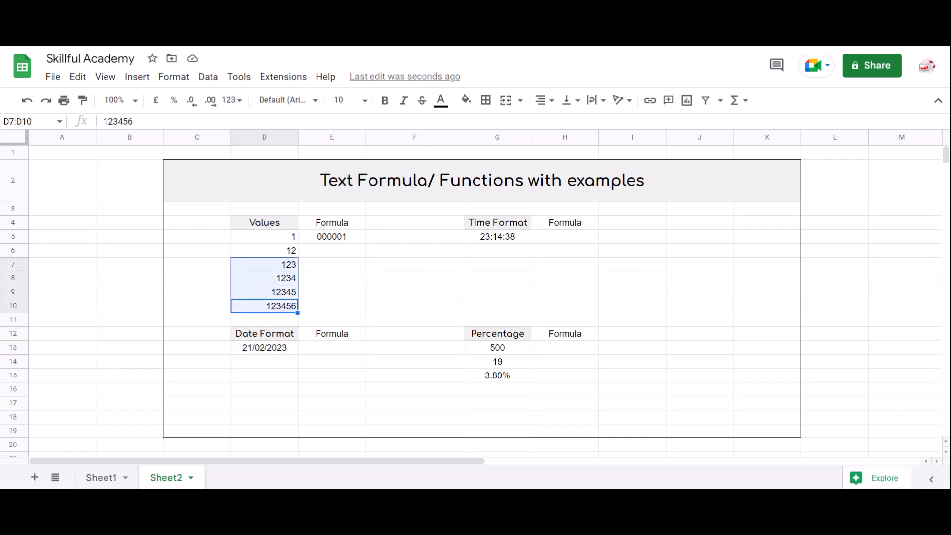
key(shift+Up)
key(shift+Up)
key(Right)
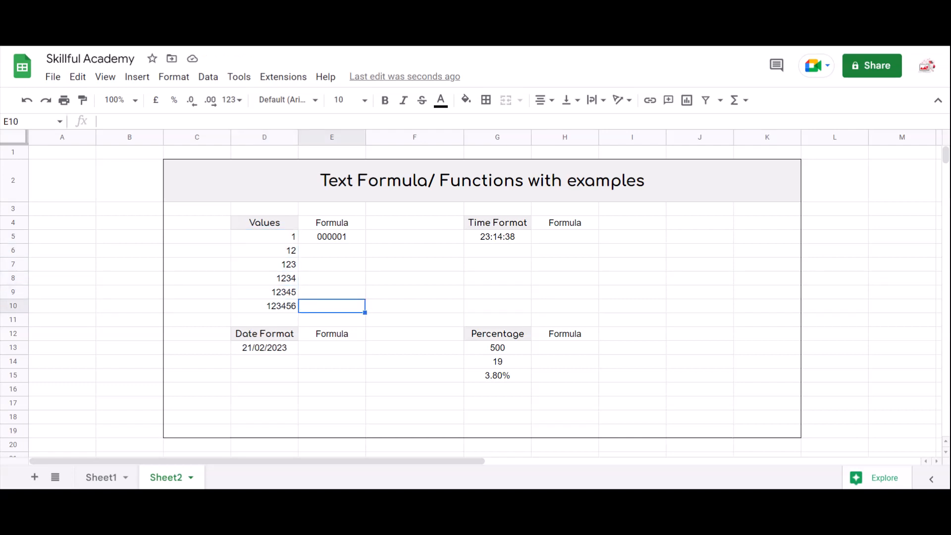
key(ctrl+Up)
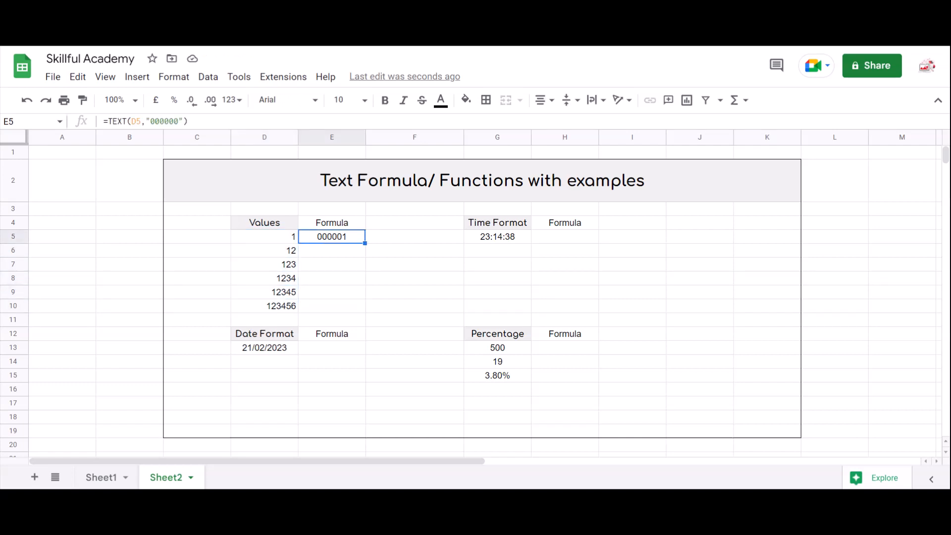
- Open the E5 formula for inspection and leave it unchanged
key(F2)
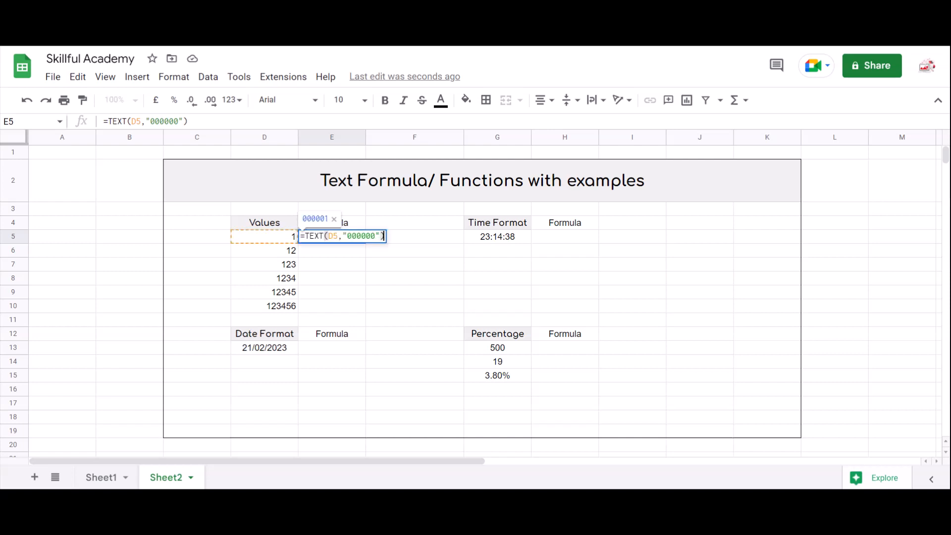
key(Left)
key(Left)
key(Left)
key(Left)
key(Right)
key(Right)
key(Right)
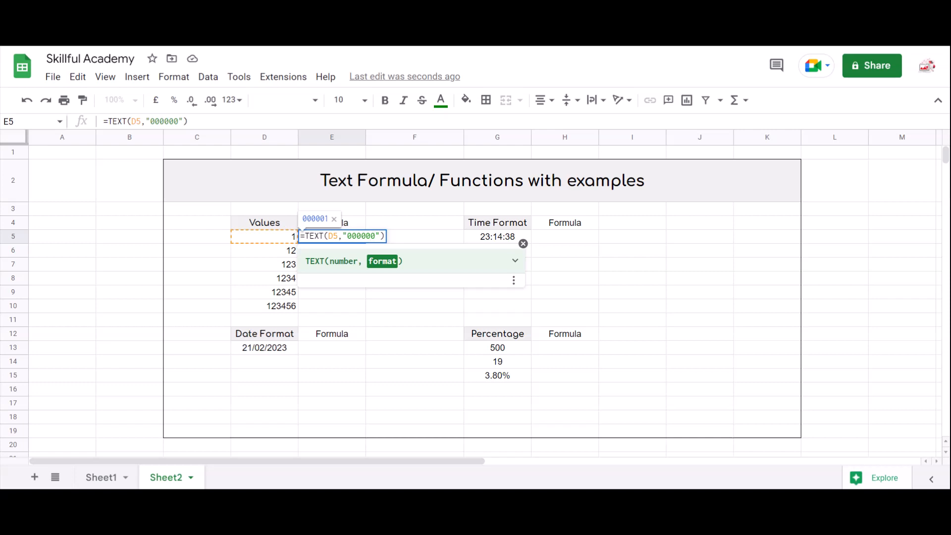
key(Return)
- Fill the E5 formula down through E10
key(Left)
key(ctrl+Down)
key(Right)
key(ctrl+shift+Up)
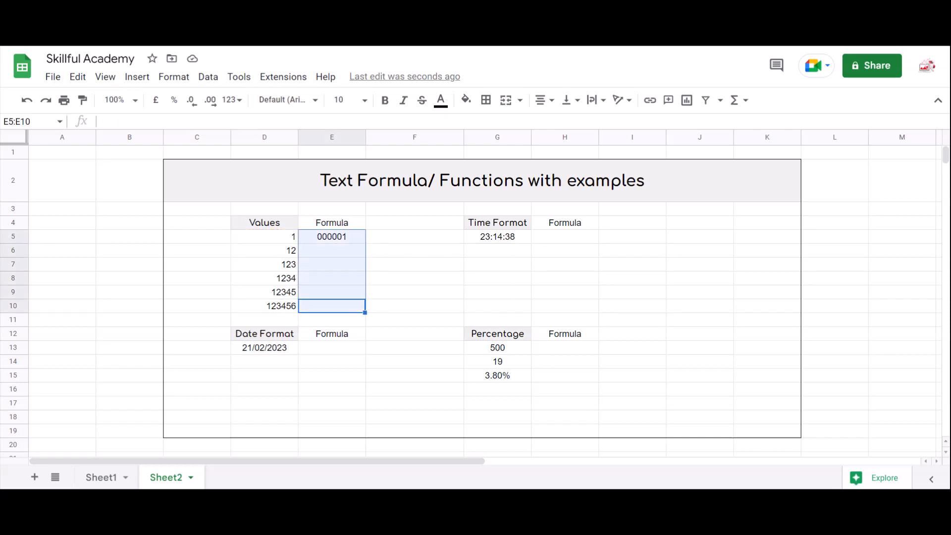
key(ctrl+d)
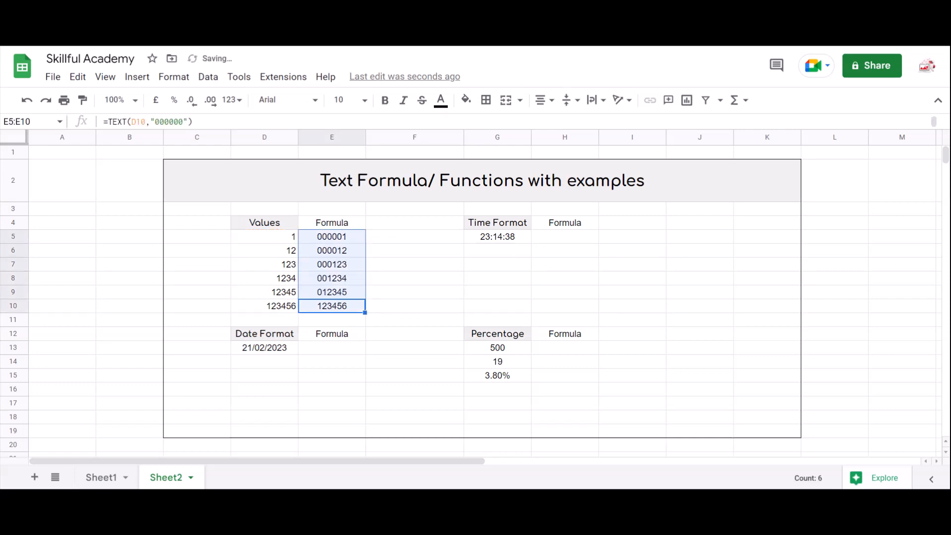
- Review the padded results in the Formula column next to the original values
key(ctrl+Up)
key(Down)
key(Down)
key(Up)
key(ctrl+shift+Down)
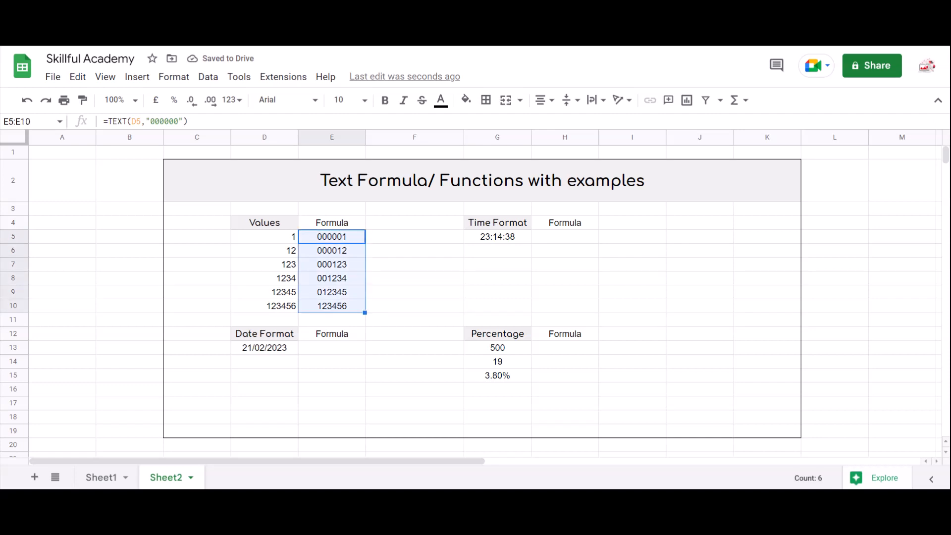
key(Up)
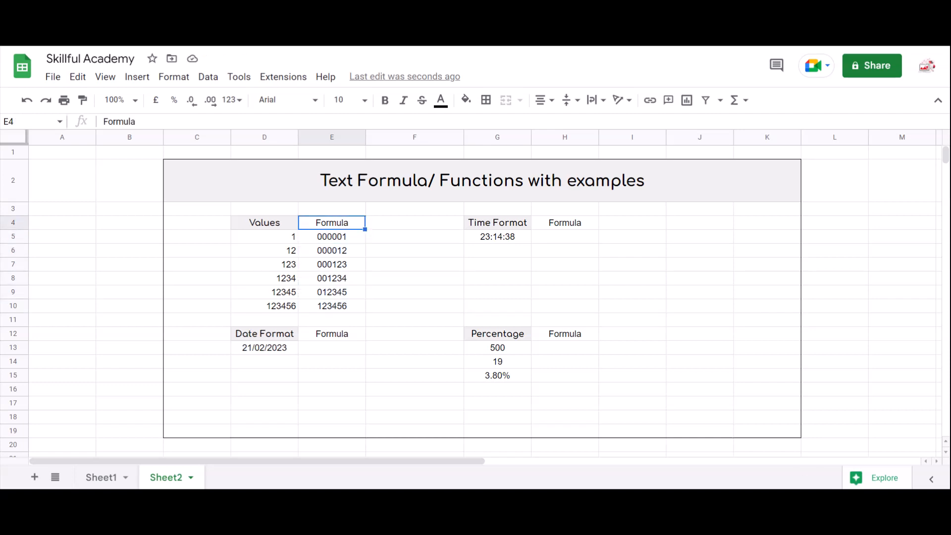
key(Down)
key(Down)
key(Down)
key(Down)
key(Down)
key(Down)
key(Down)
key(Down)
key(Down)
key(Down)
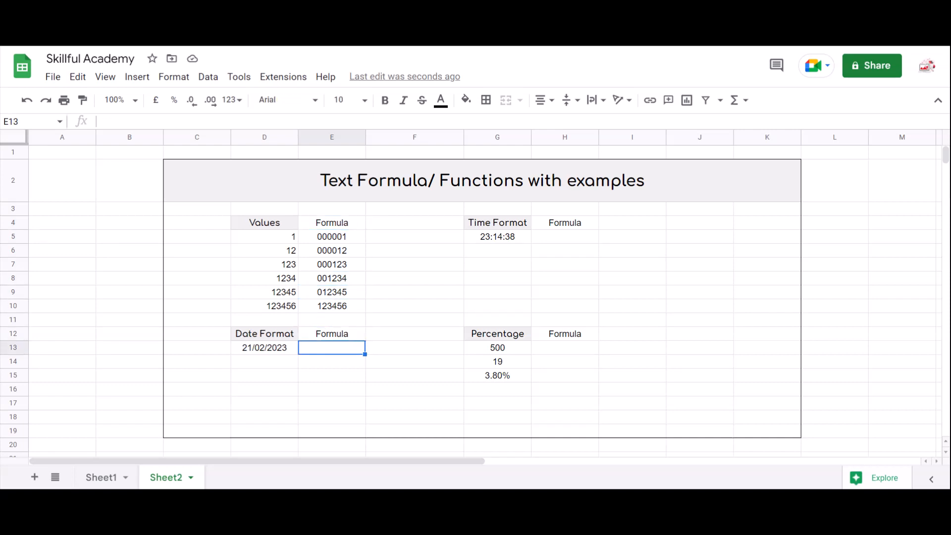
- Enter =TEXT(D13,"DD-MM-YYYY") in E13 to convert the date to dash-separated text
key(Up)
text(=TEXT()
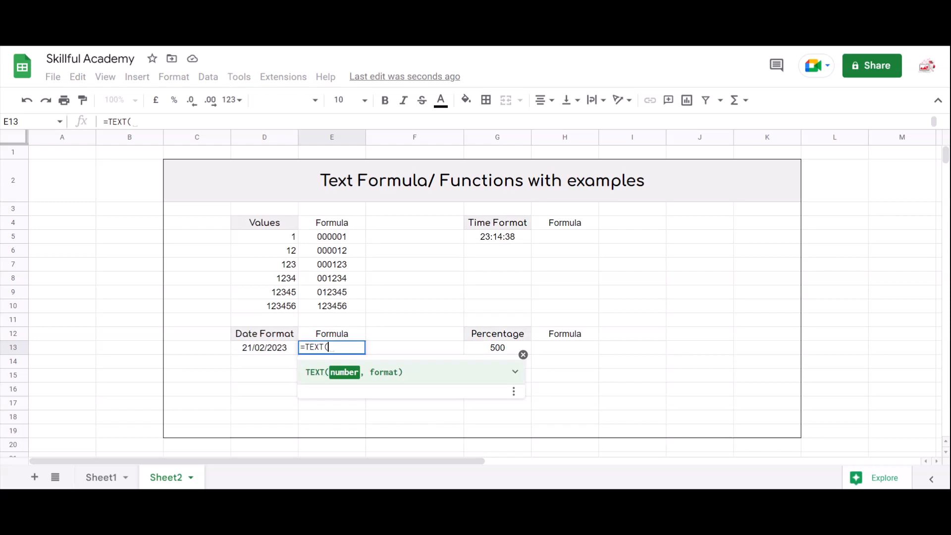
key(Left)
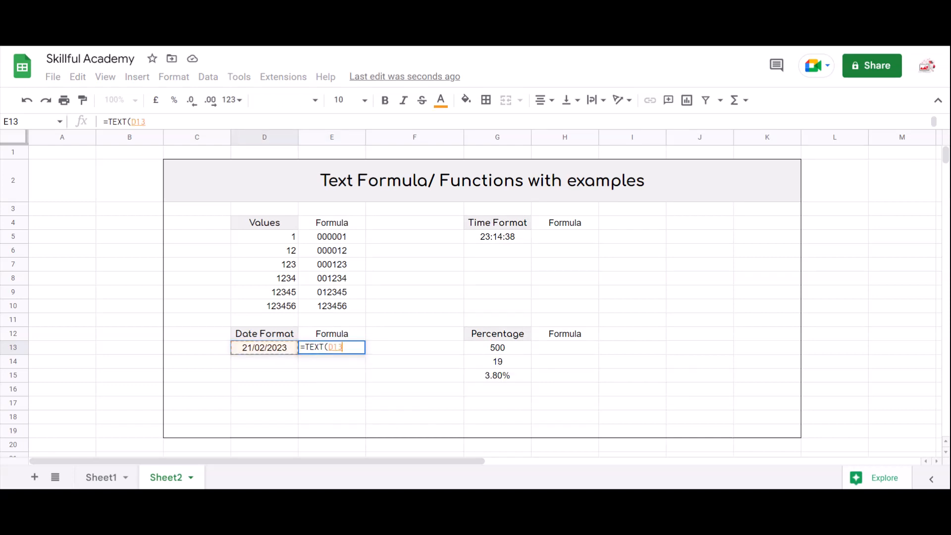
text(,")
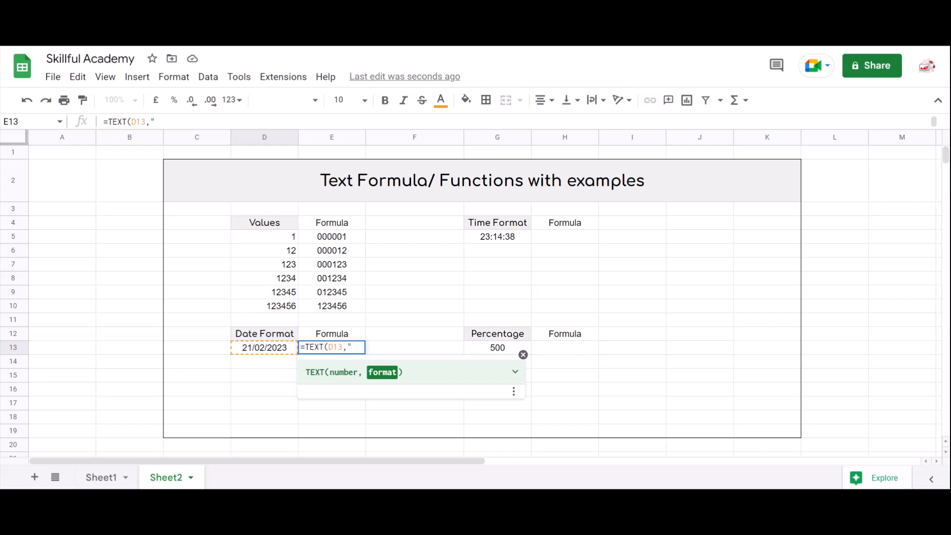
text(DD-M)
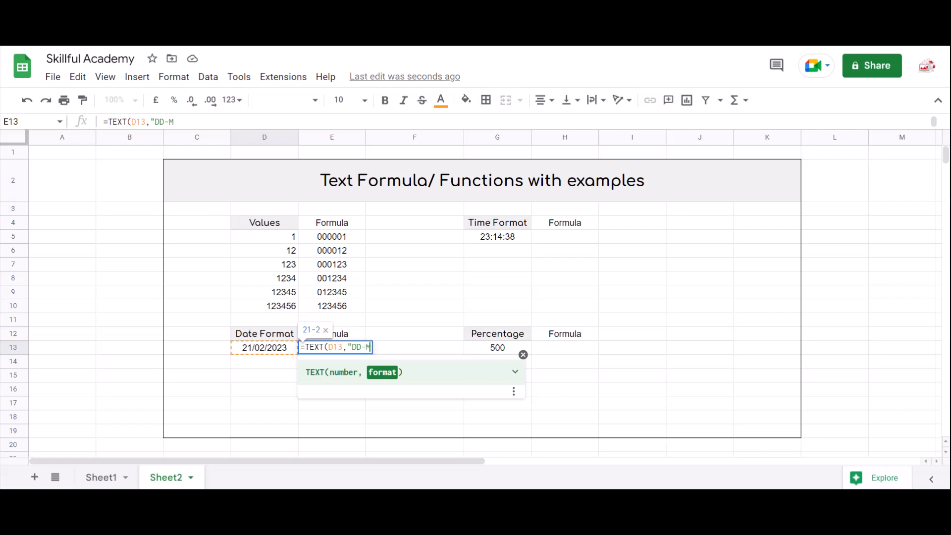
text(M-YYYY)
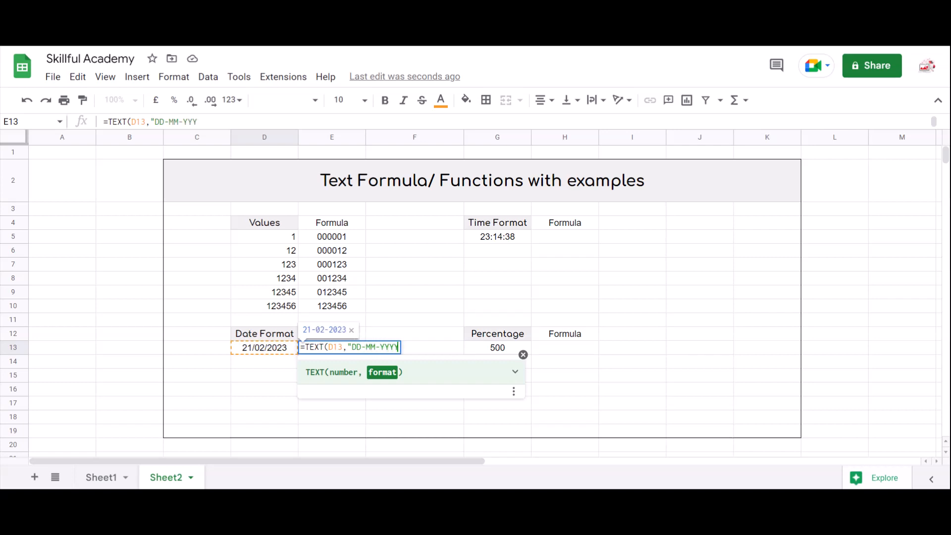
text("))
key(Return)
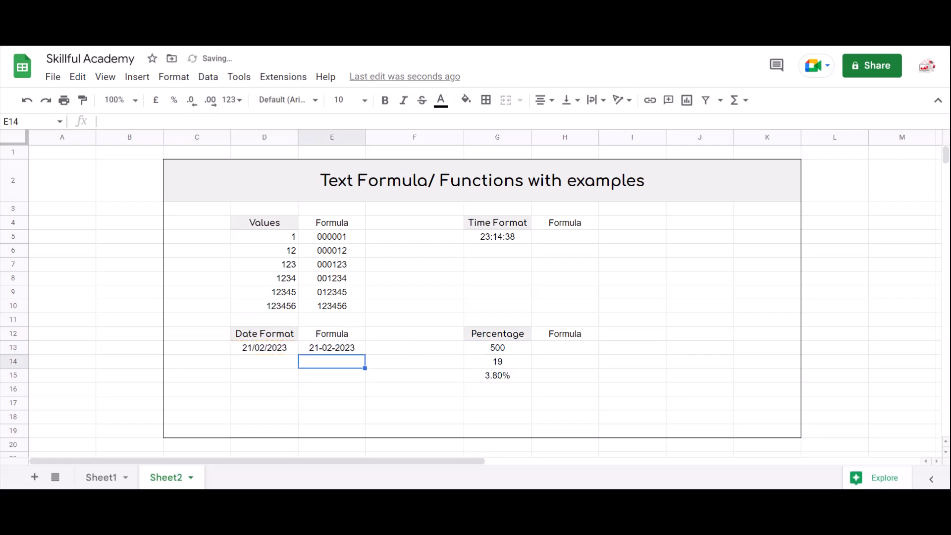
- Open the E13 formula next to the D13 date for inspection and leave it unchanged
key(Up)
key(Left)
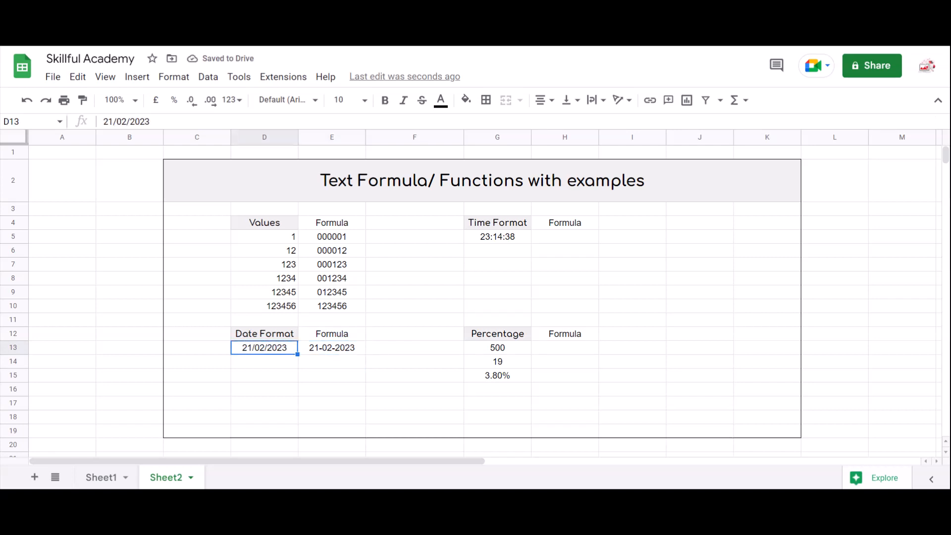
key(Right)
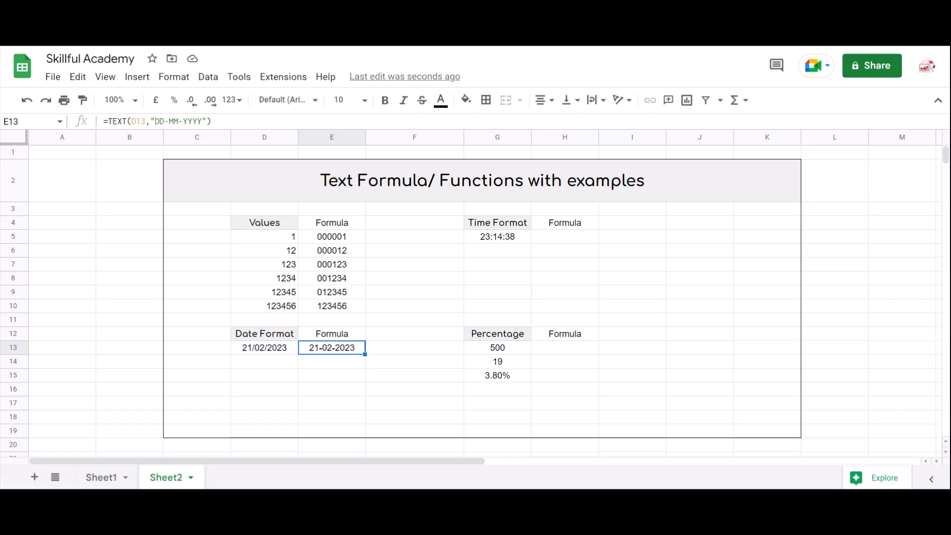
key(Return)
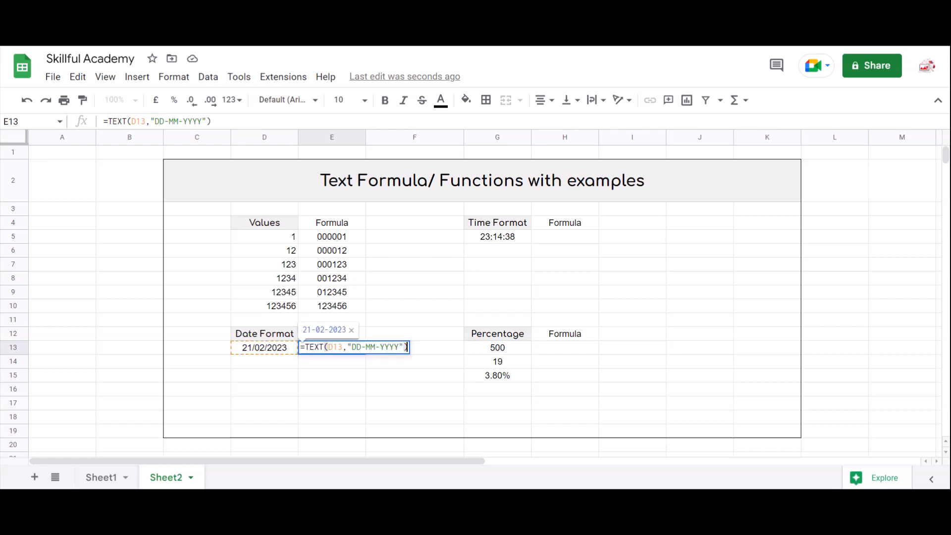
key(Left)
key(Left)
key(Left)
key(Left)
key(Left)
key(Left)
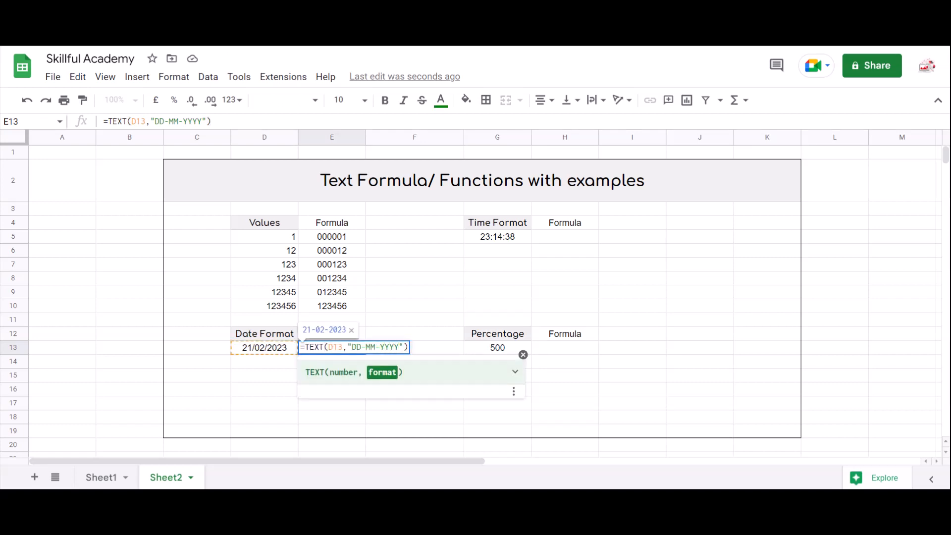
key(Return)
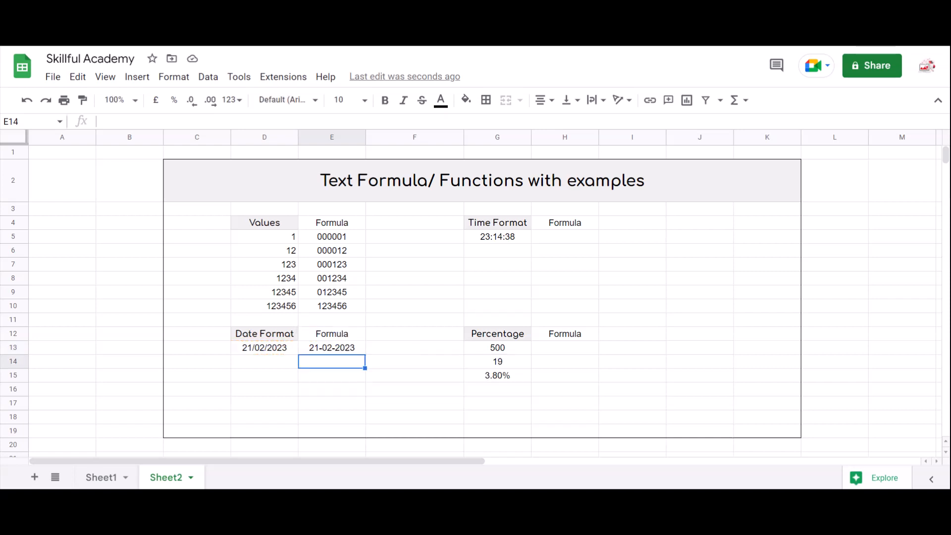
- Change the E13 format code to DDDD to preview the full weekday name
key(Up)
key(Return)
key(Left)
key(Left)
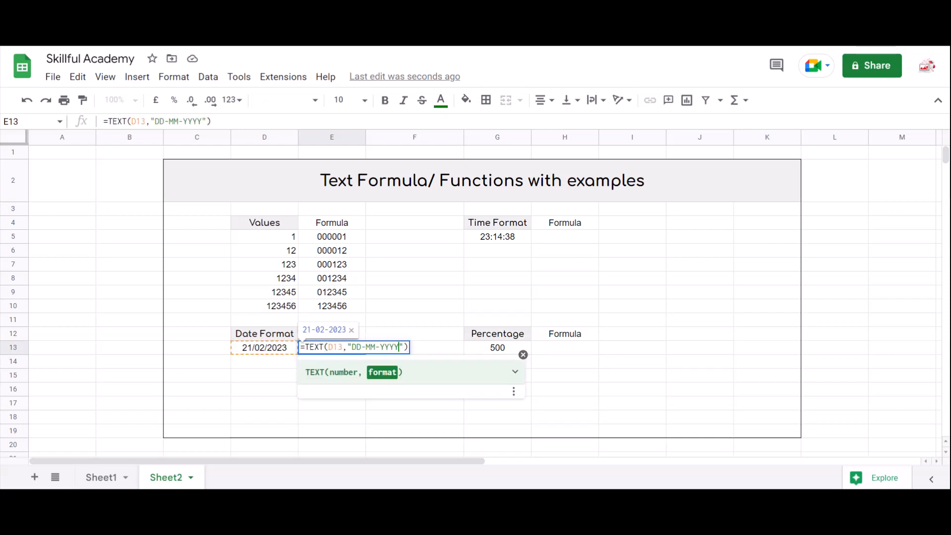
key(BackSpace)
key(BackSpace)
key(BackSpace)
key(BackSpace)
key(BackSpace)
key(BackSpace)
key(BackSpace)
key(BackSpace)
key(BackSpace)
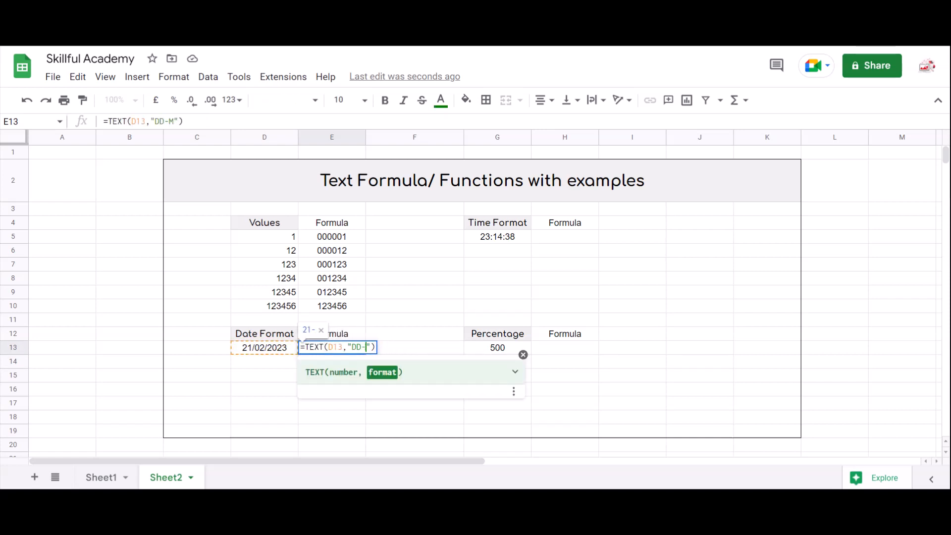
text(DD)
text(DD)
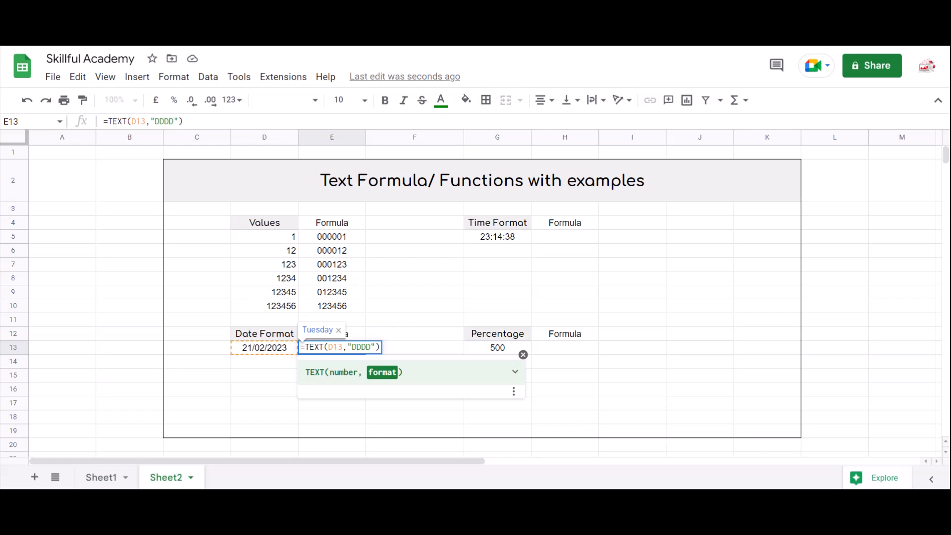
- Replace the E13 format code with MMMM to preview the full month name
key(BackSpace)
key(BackSpace)
key(BackSpace)
key(BackSpace)
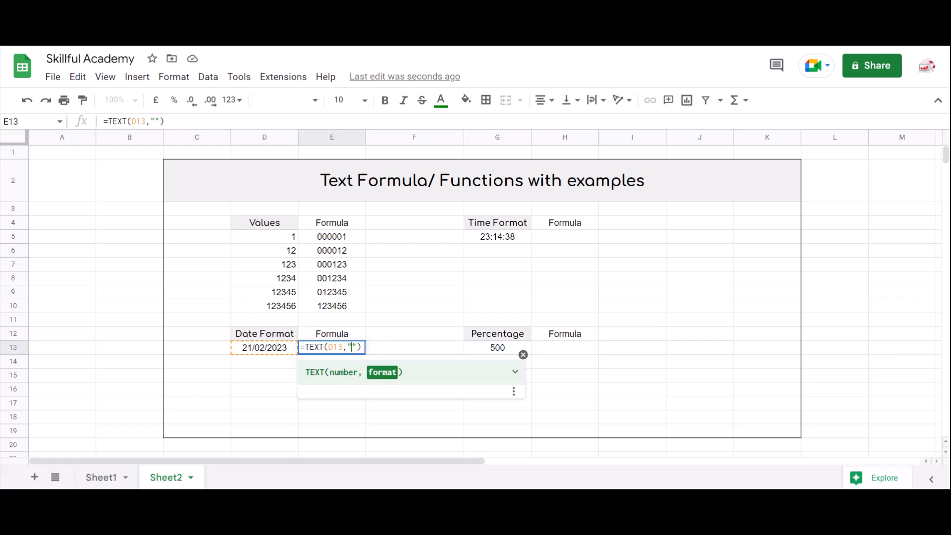
text(MM)
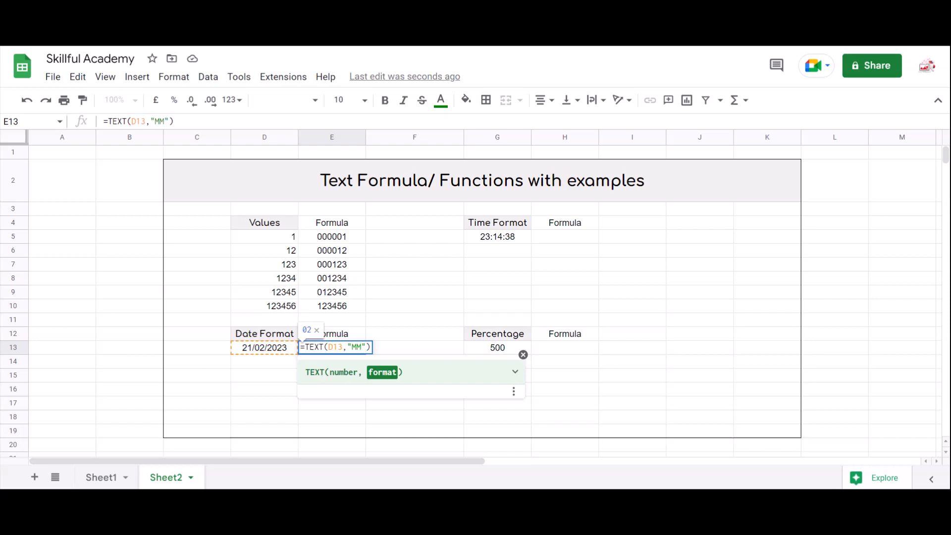
text(MM)
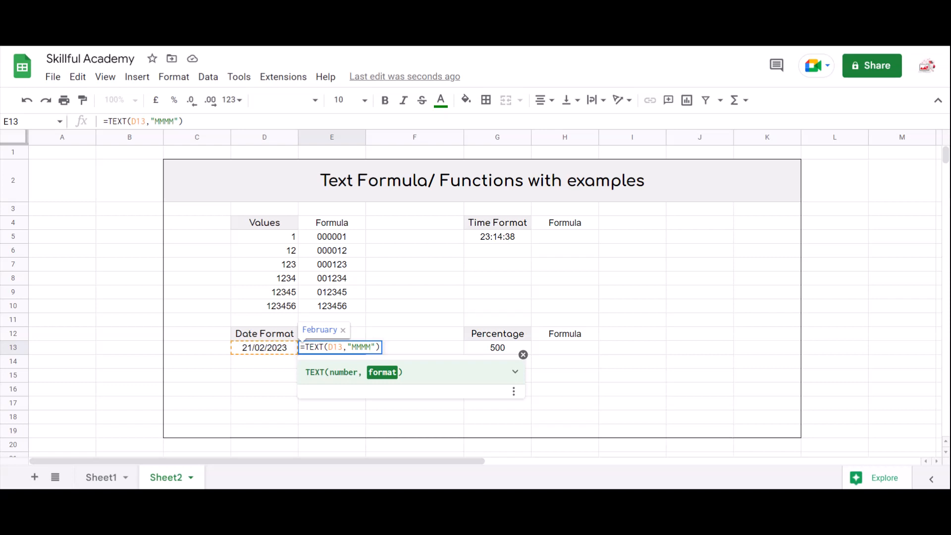
- Replace the E13 format code with YYYY to preview the year, then clear the format code
key(BackSpace)
key(BackSpace)
key(BackSpace)
text(YY)
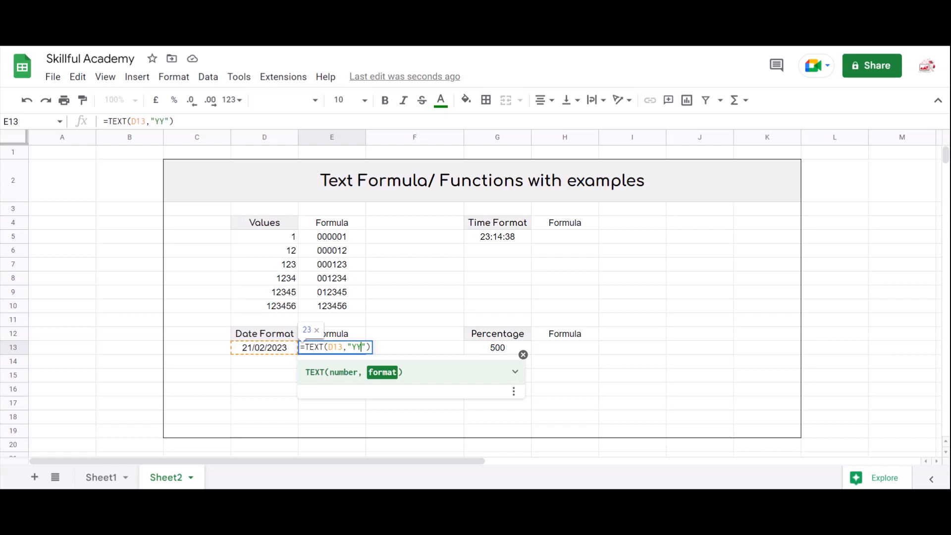
text(YY)
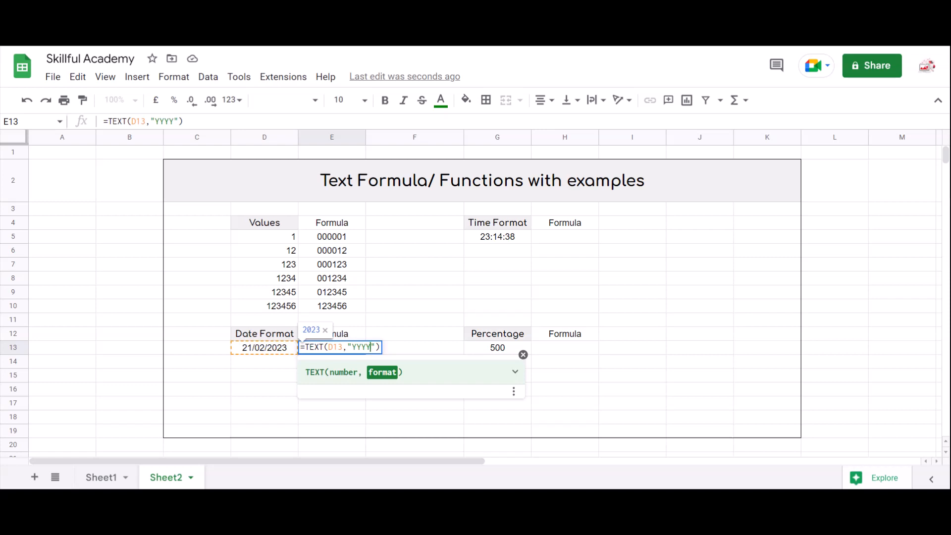
key(BackSpace)
key(BackSpace)
key(BackSpace)
key(BackSpace)
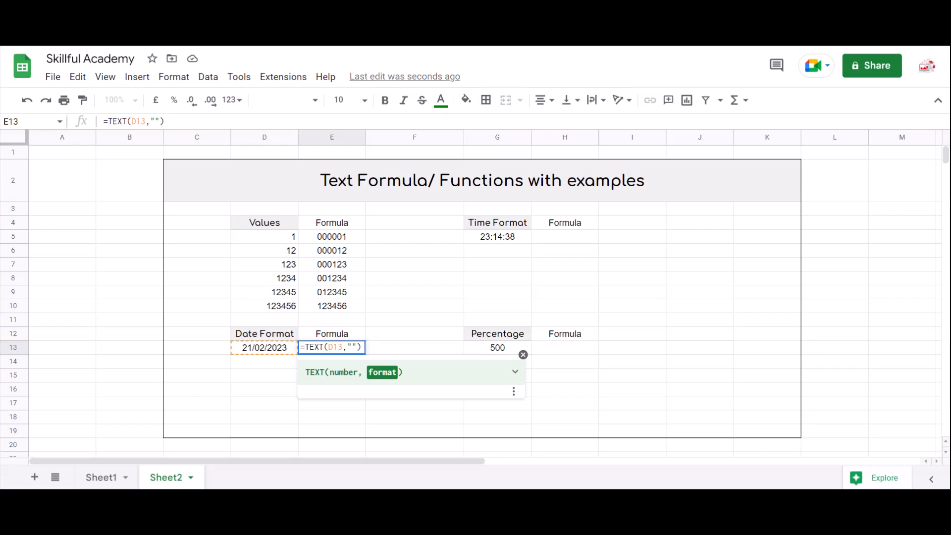
- Set the E13 format code to DD-DDD-MMMM and confirm the formula
text(DD-)
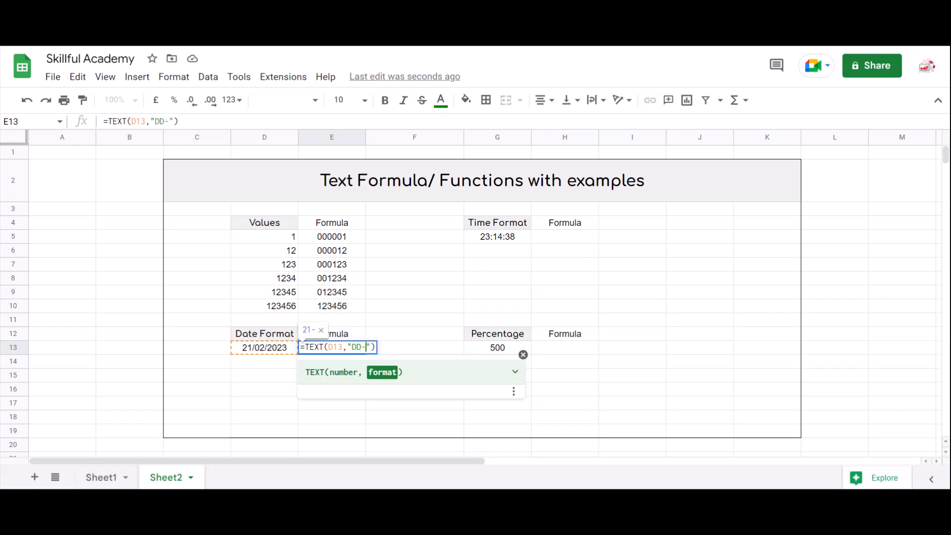
text(DDD)
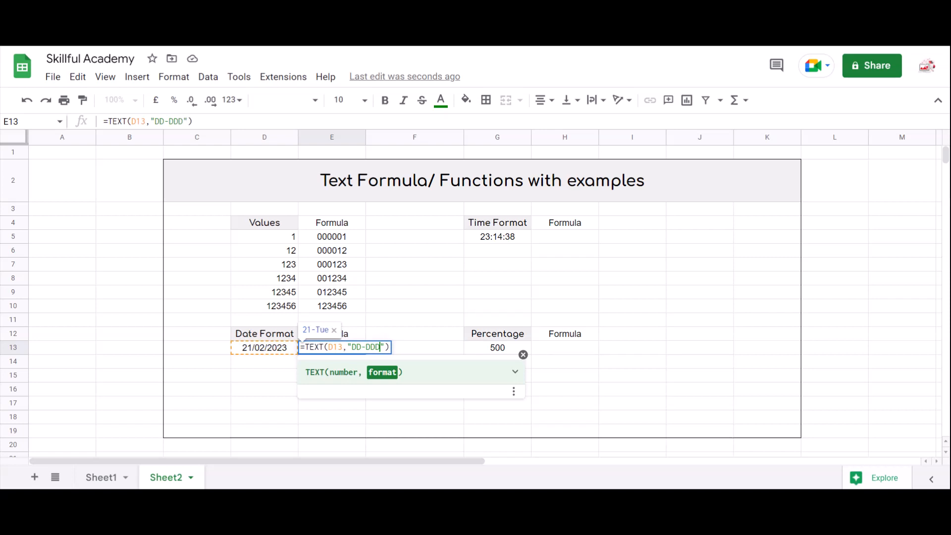
text(-MMMM)
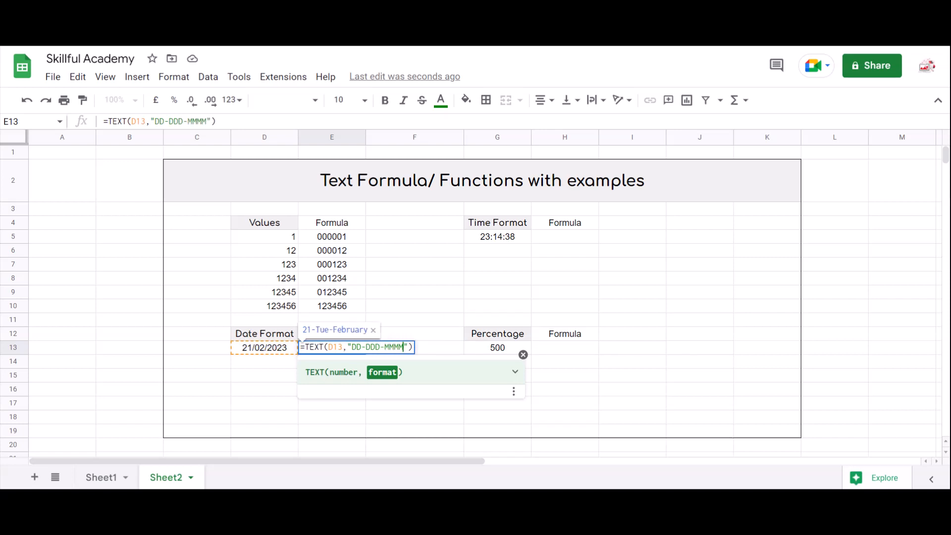
key(Return)
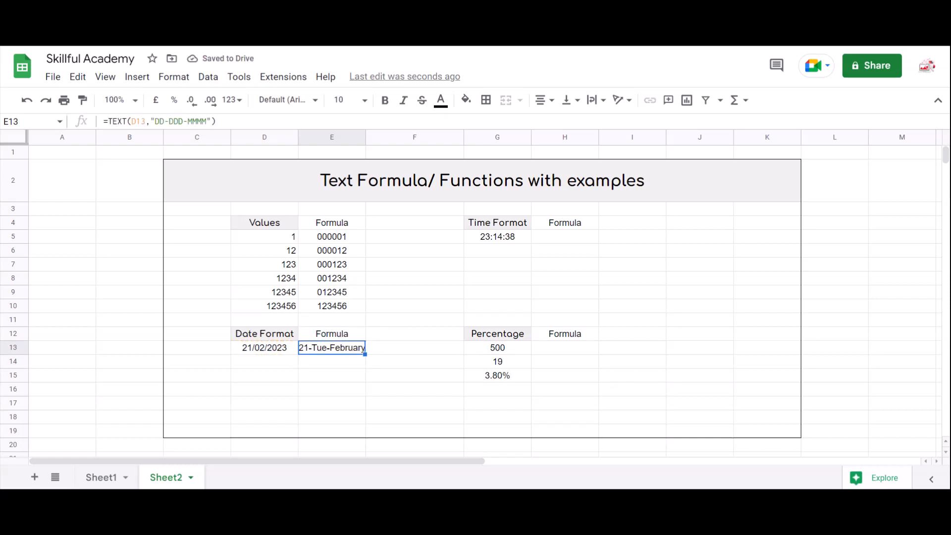
- Inspect the E13 formula and the time value in G5
key(Return)
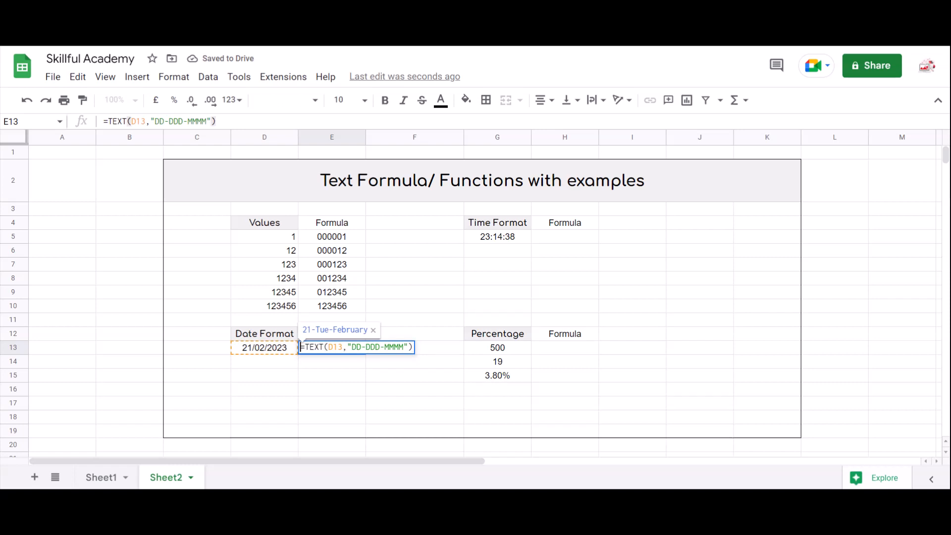
key(Return)
key(Up)
key(Up)
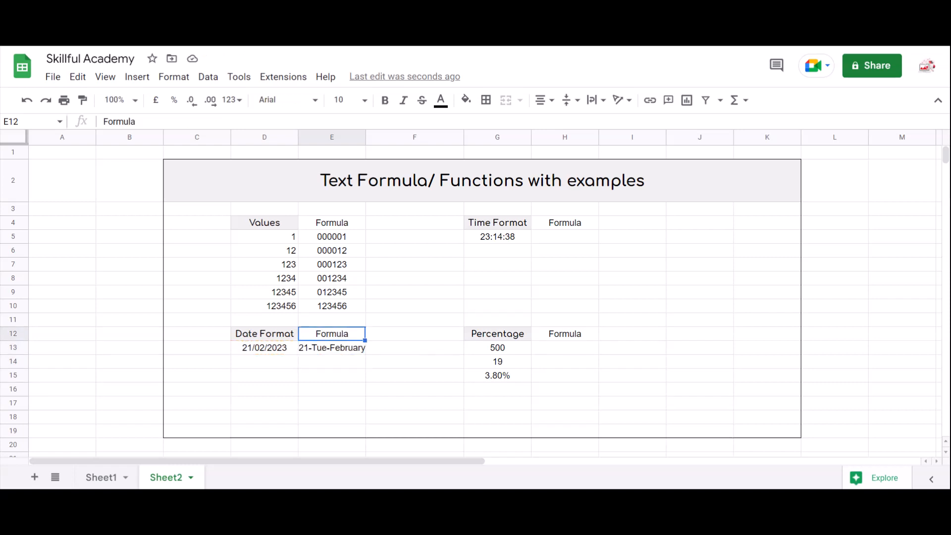
key(Down)
key(Up)
key(Right)
key(Right)
key(Right)
key(Up)
click(565, 237)
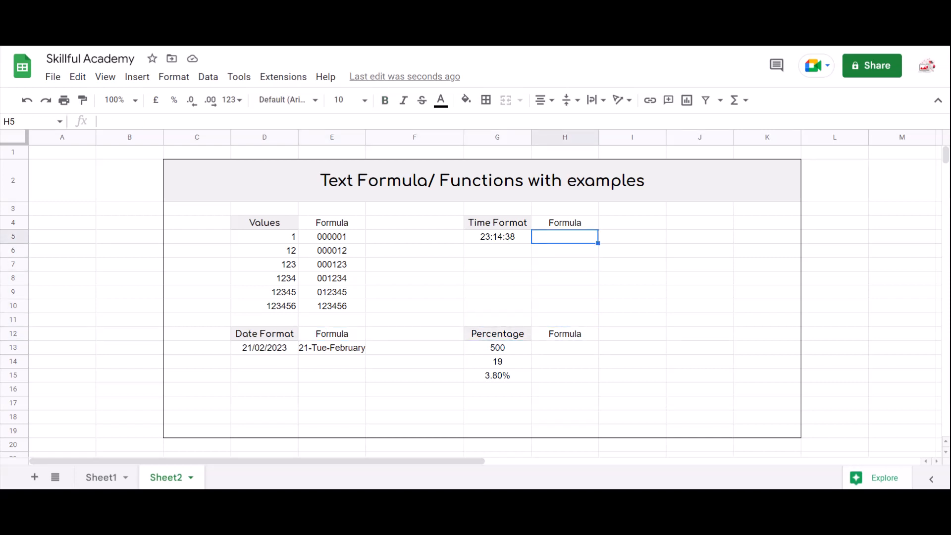
click(498, 237)
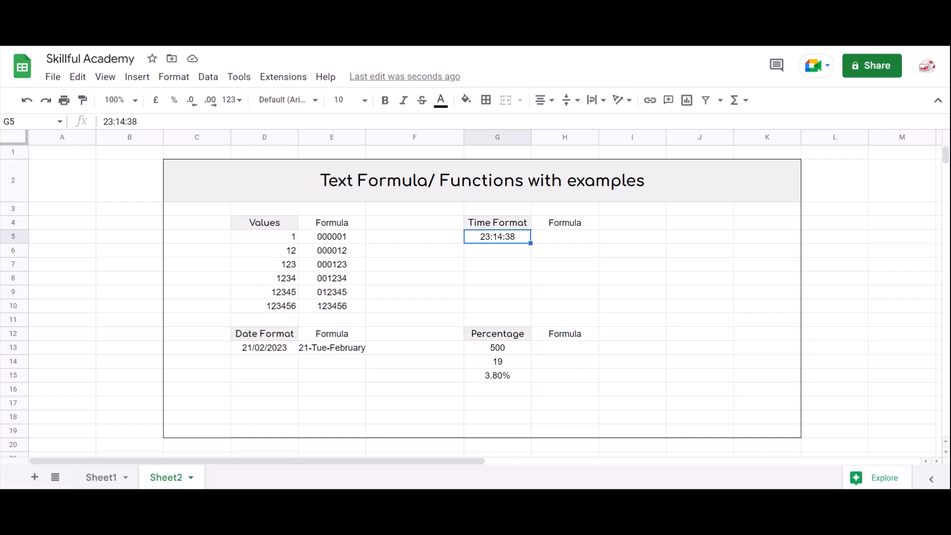
- Enter =TEXT(G5,"HH:MM") in H5 to convert the time to hours and minutes text
click(565, 237)
text(=TEXT()
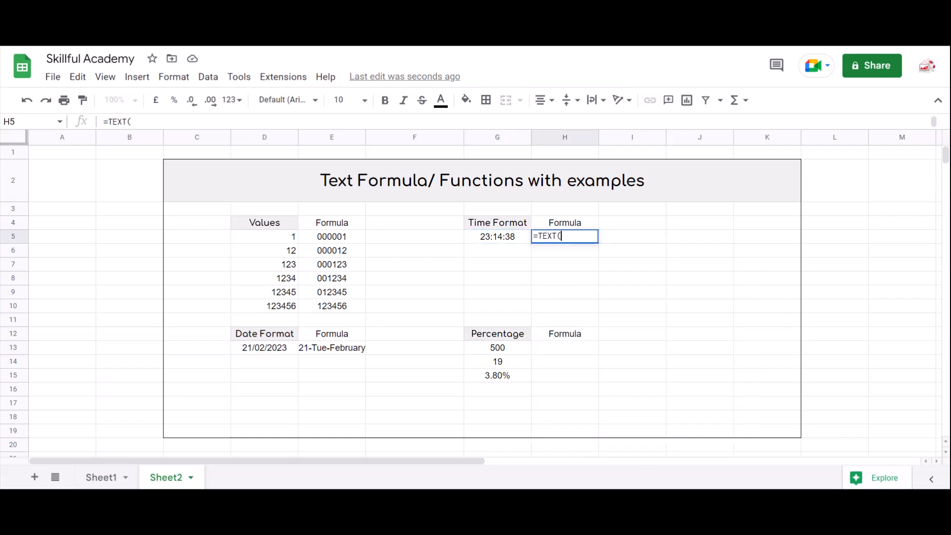
text(G5,)
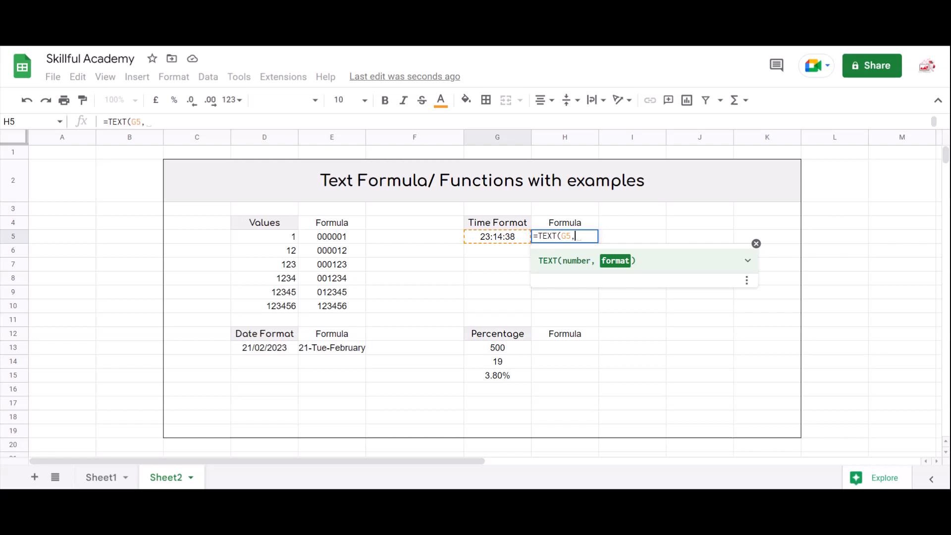
text(")
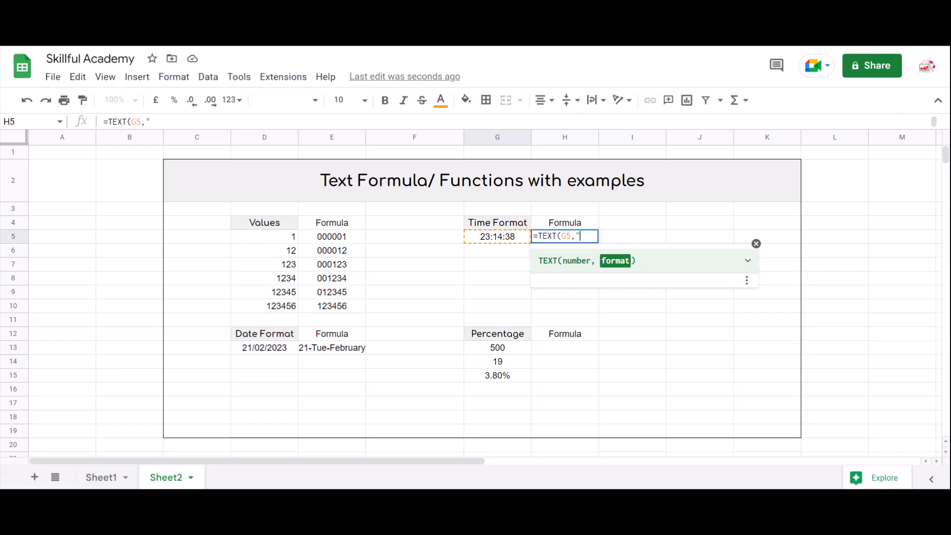
text(HH:MM)
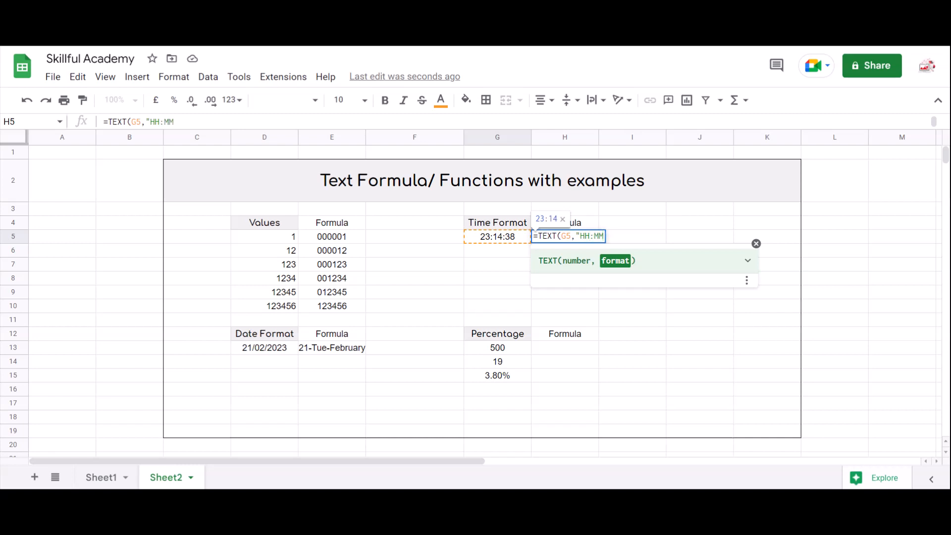
text("))
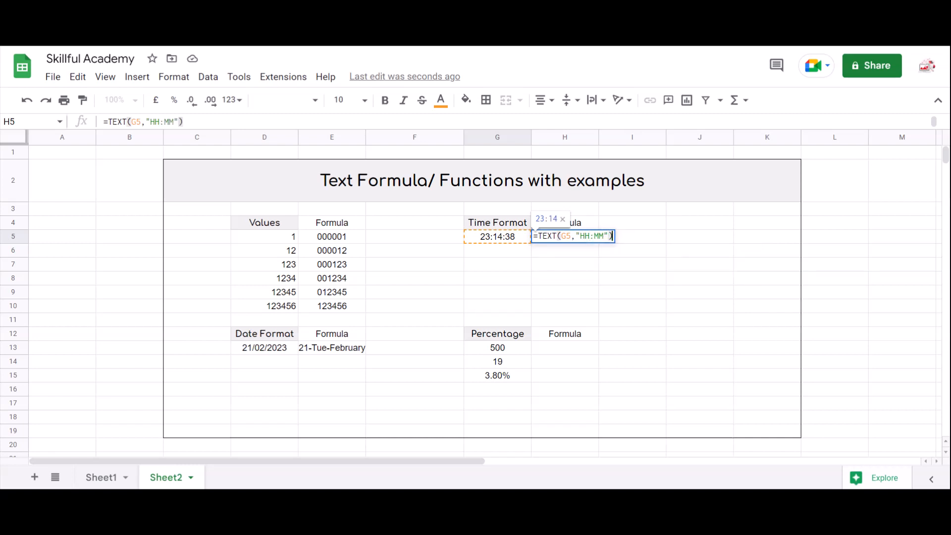
key(Return)
- Extend the H5 format code to HH:MM:SS to include seconds
key(Up)
key(F2)
key(Left)
key(Left)
key(Left)
key(Left)
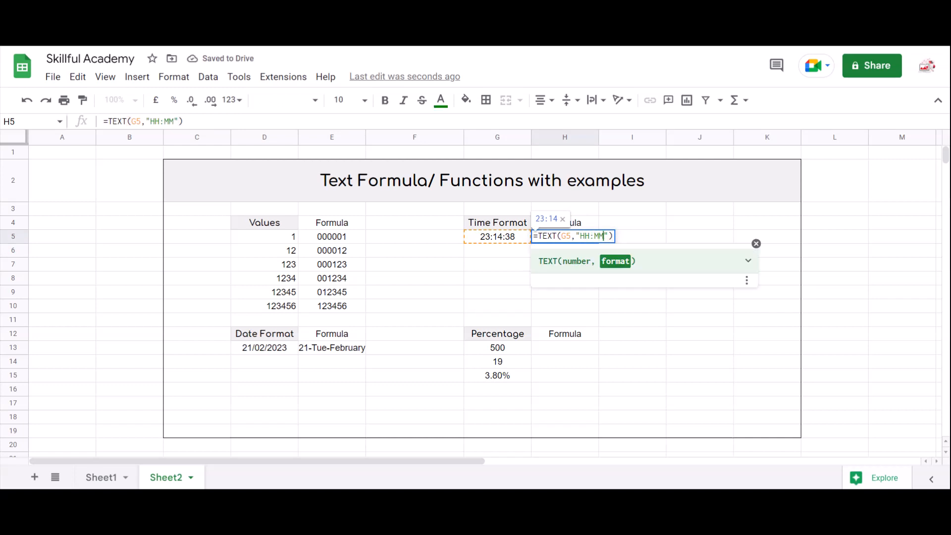
text(:SS)
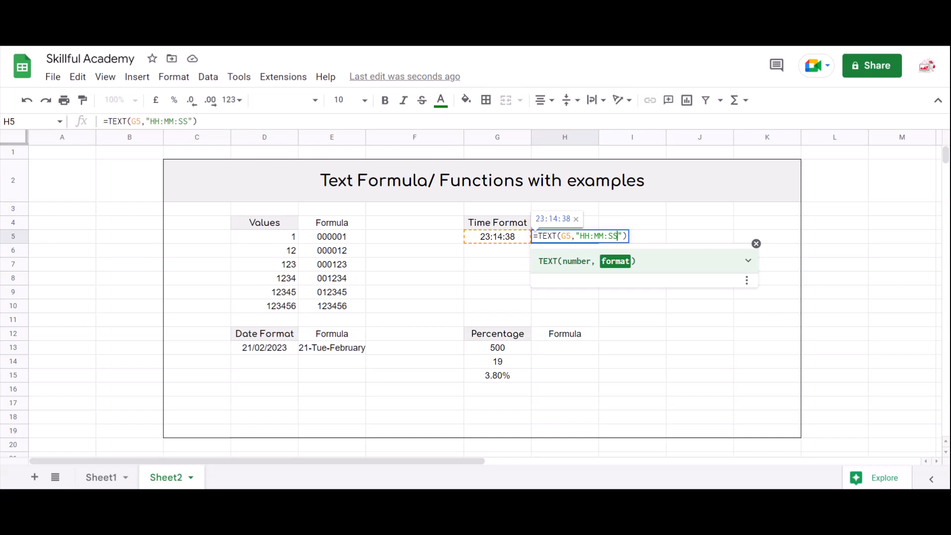
key(Return)
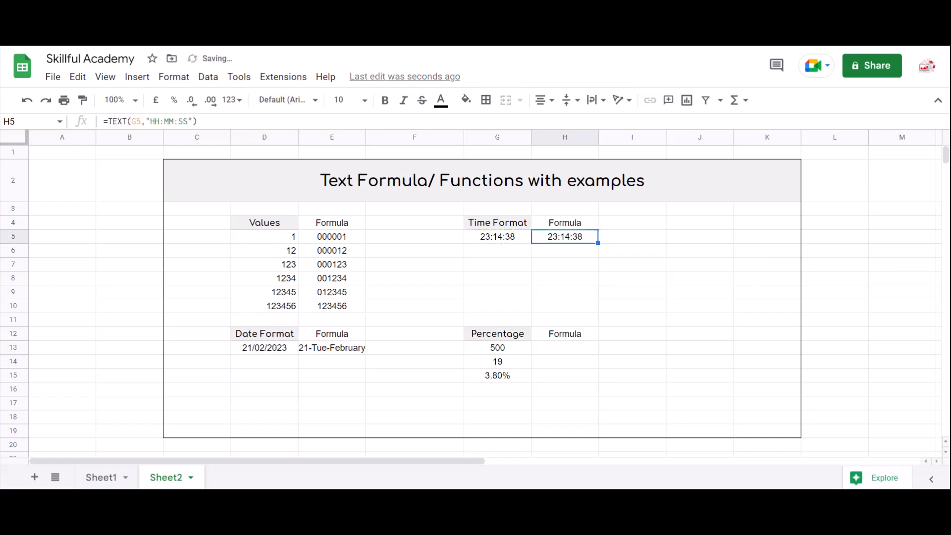
- Change the H5 format code to MM:SS by removing the hours part
key(F2)
key(Left)
key(Left)
key(Left)
key(Left)
key(Left)
key(Left)
key(Left)
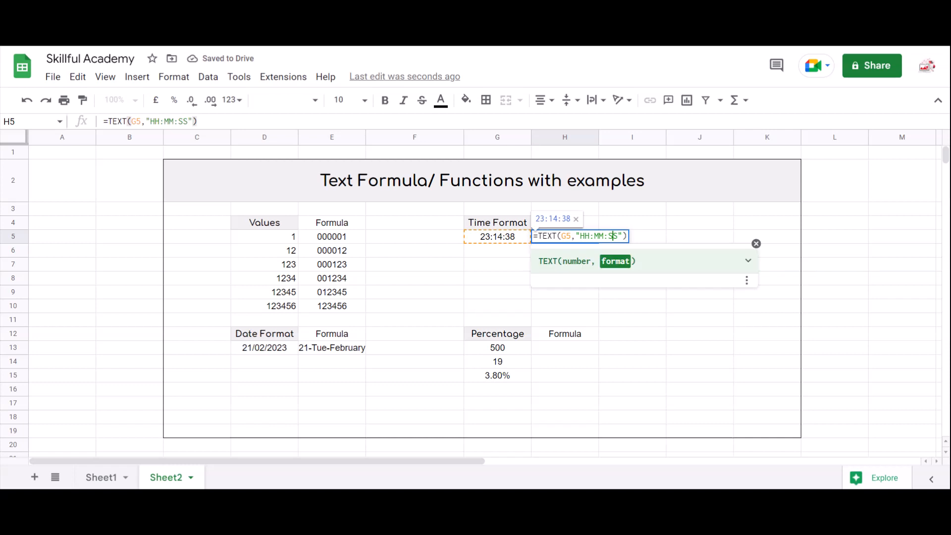
key(BackSpace)
key(BackSpace)
key(BackSpace)
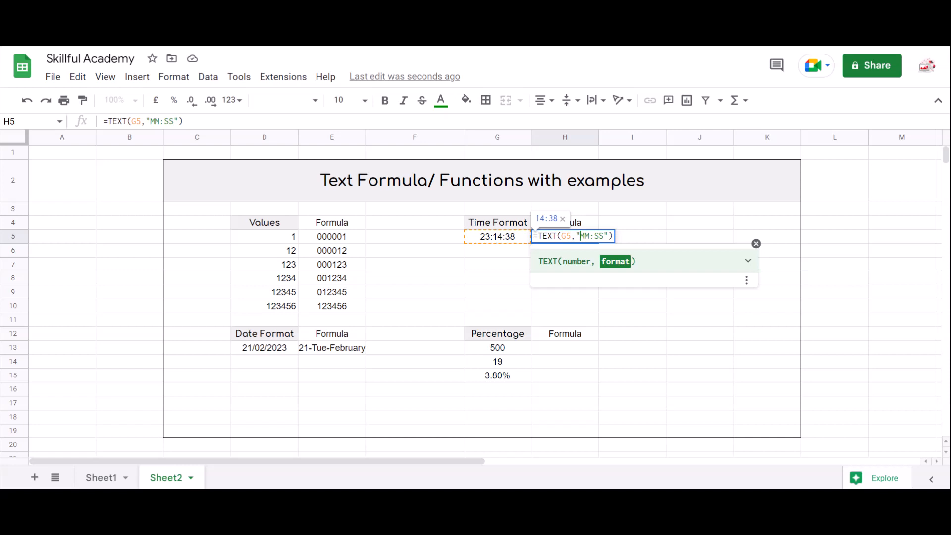
key(Return)
key(Up)
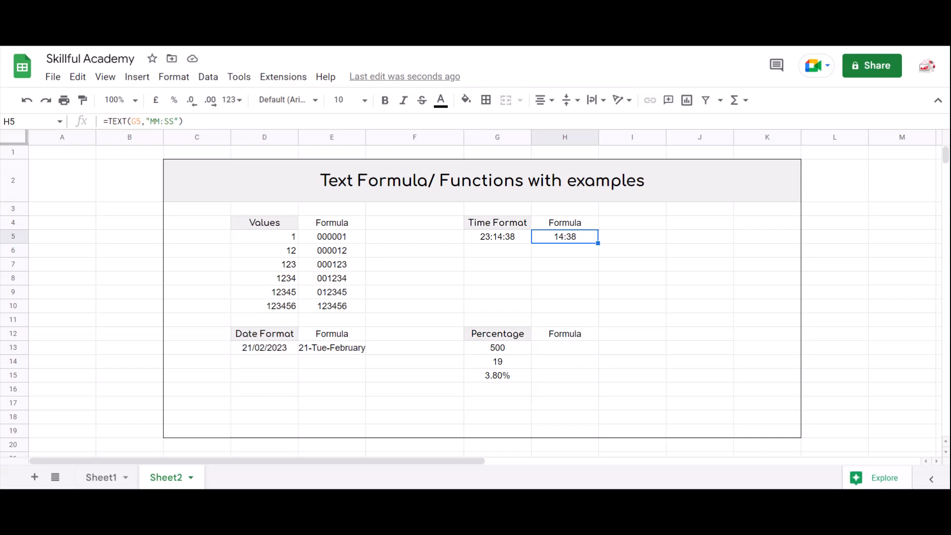
key(Down)
key(Up)
key(Down)
key(Down)
key(Up)
key(Up)
key(ctrl+Down)
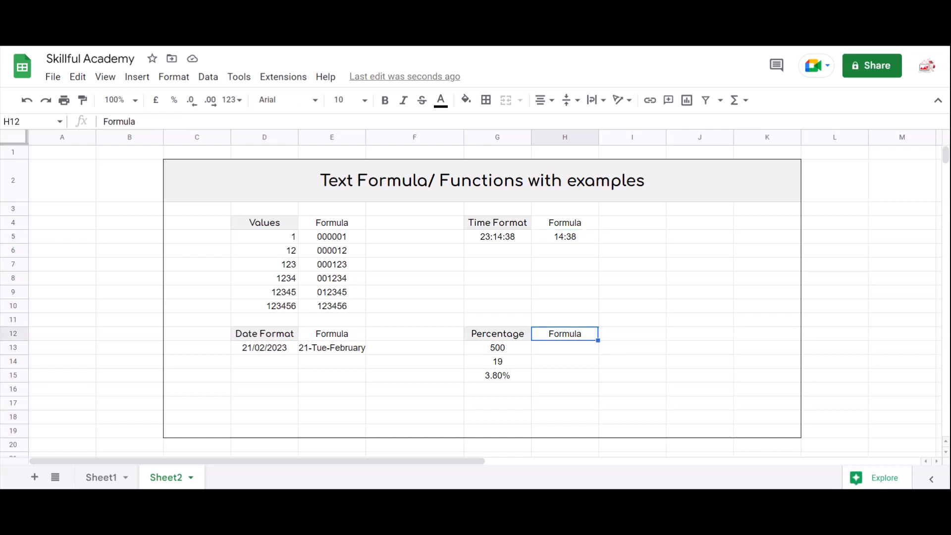
key(Down)
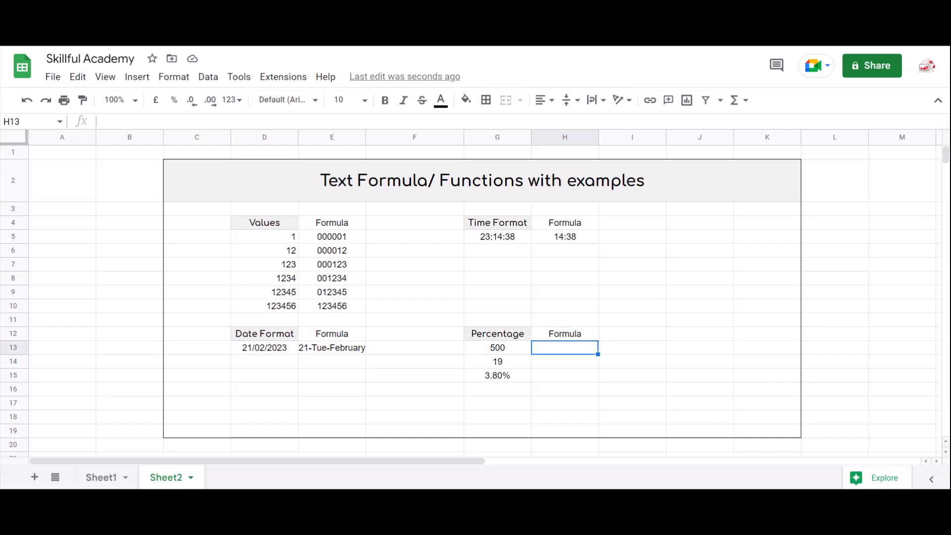
- Enter =TEXT(G15,"00.00%") in H15 to convert the percentage to text
key(Left)
key(ctrl+Down)
key(Up)
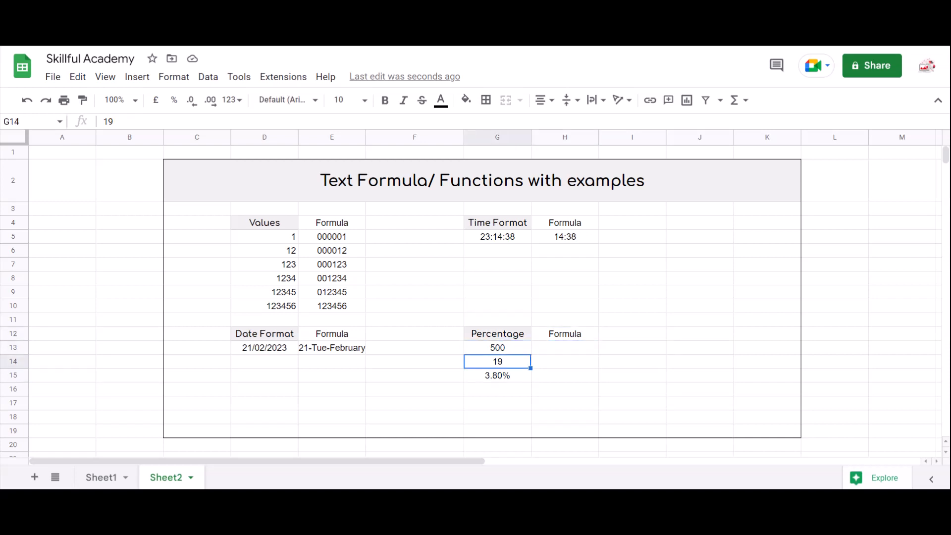
key(Down)
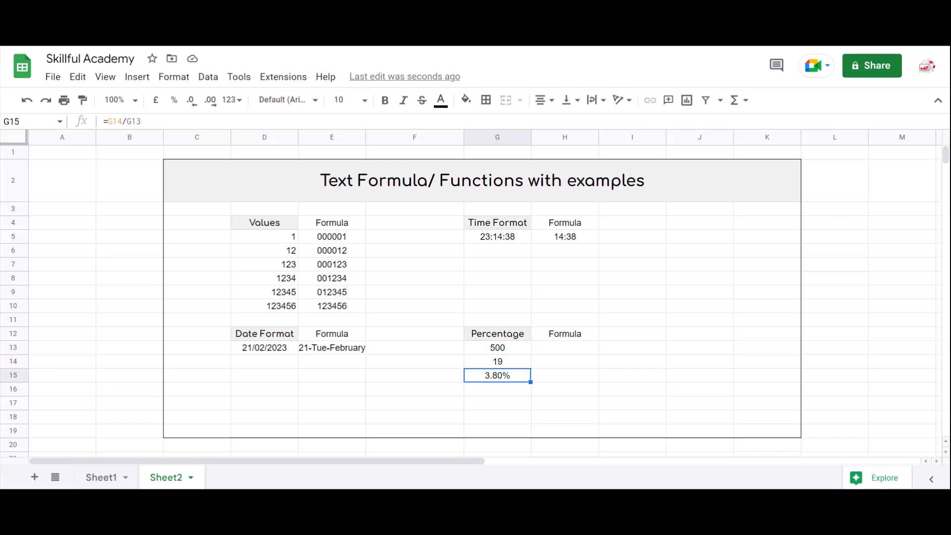
key(Right)
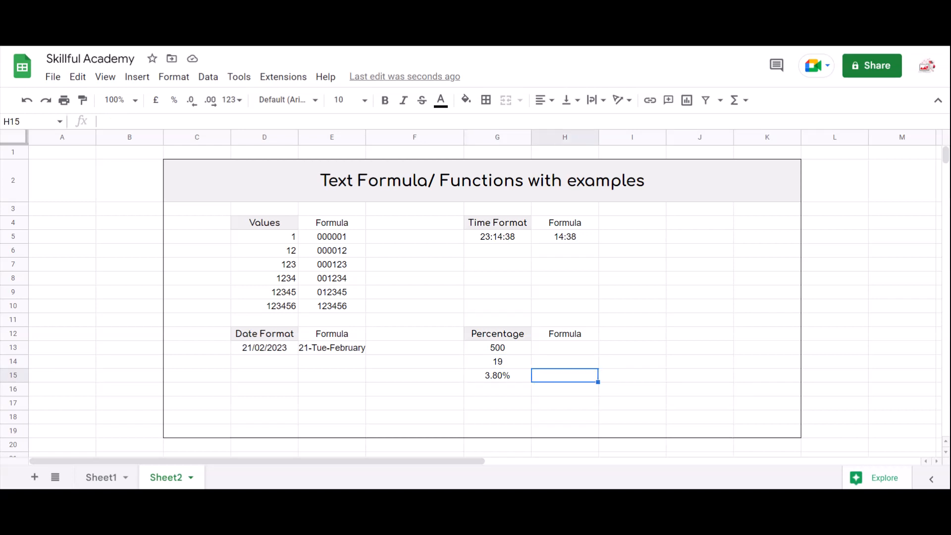
text(=te)
key(Tab)
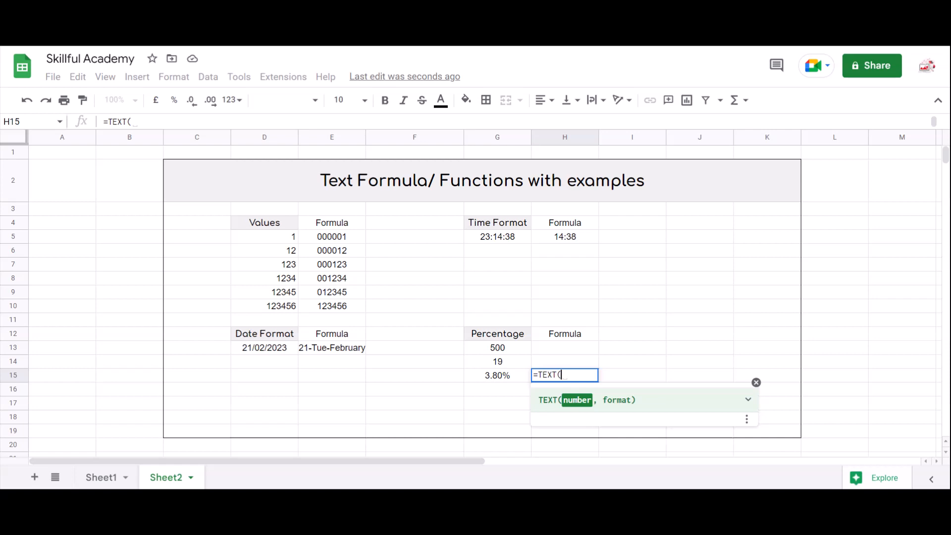
key(Left)
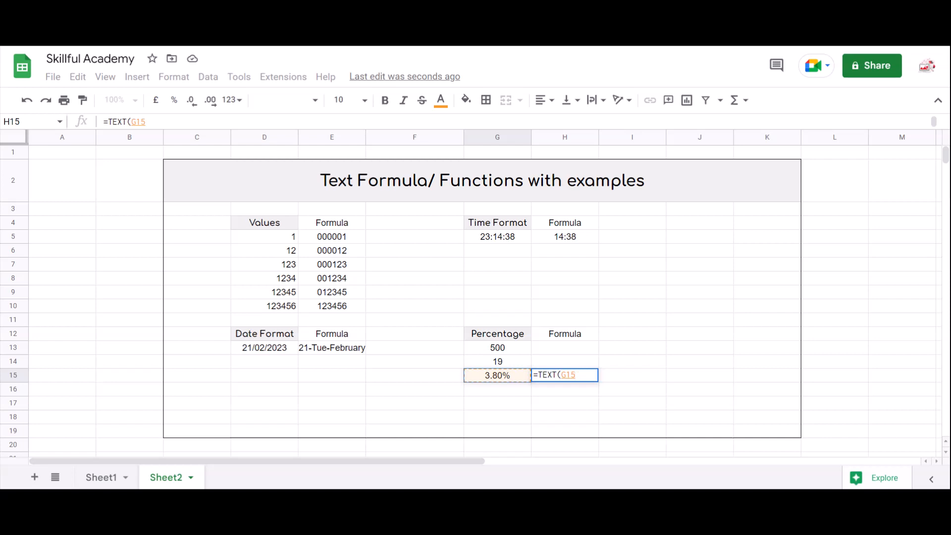
text(,)
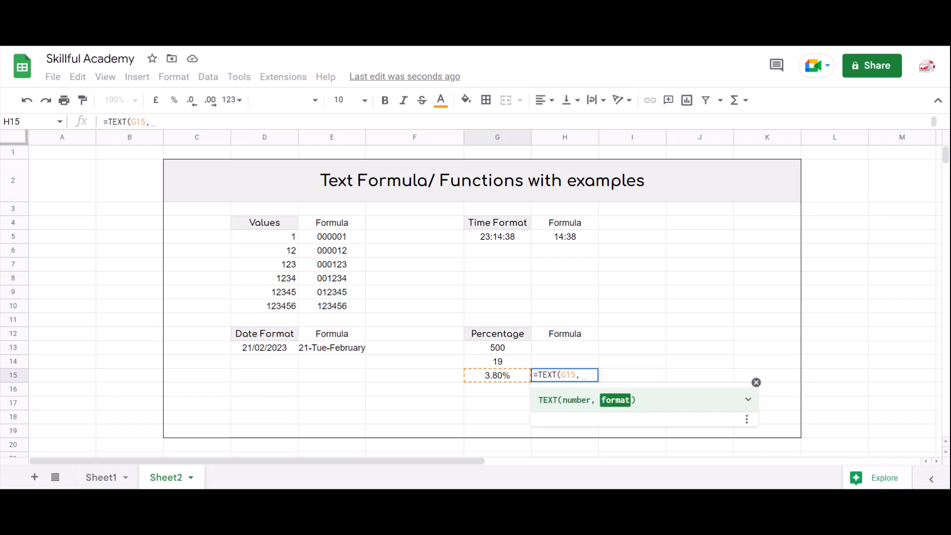
text(")
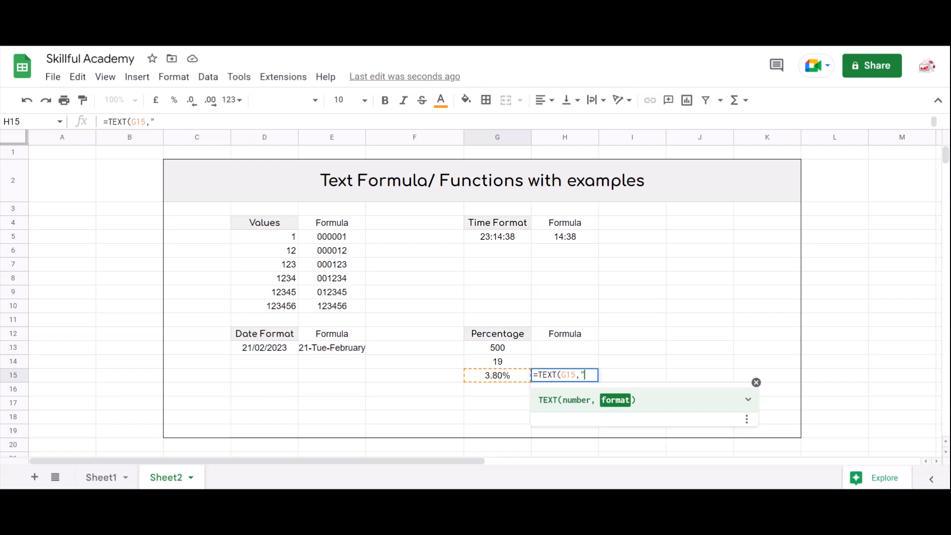
text(00.00)
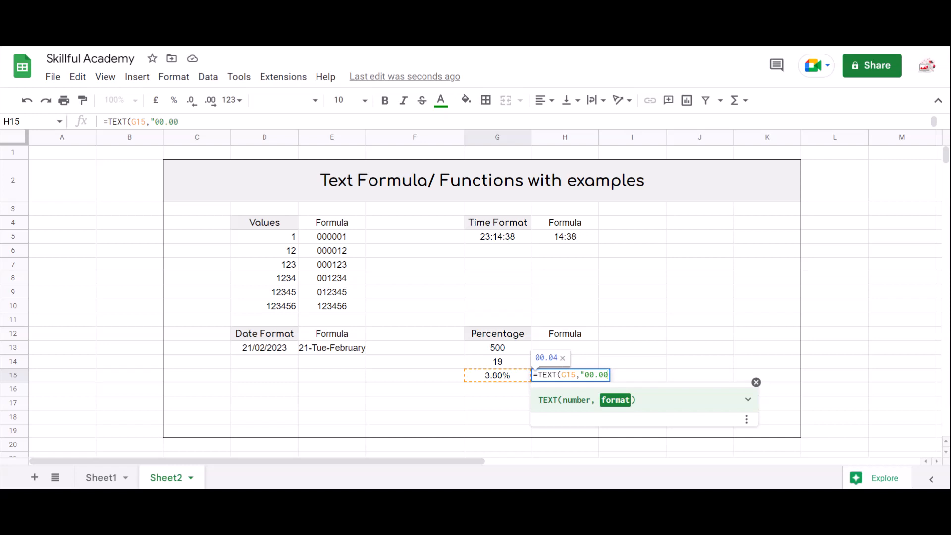
text(%"))
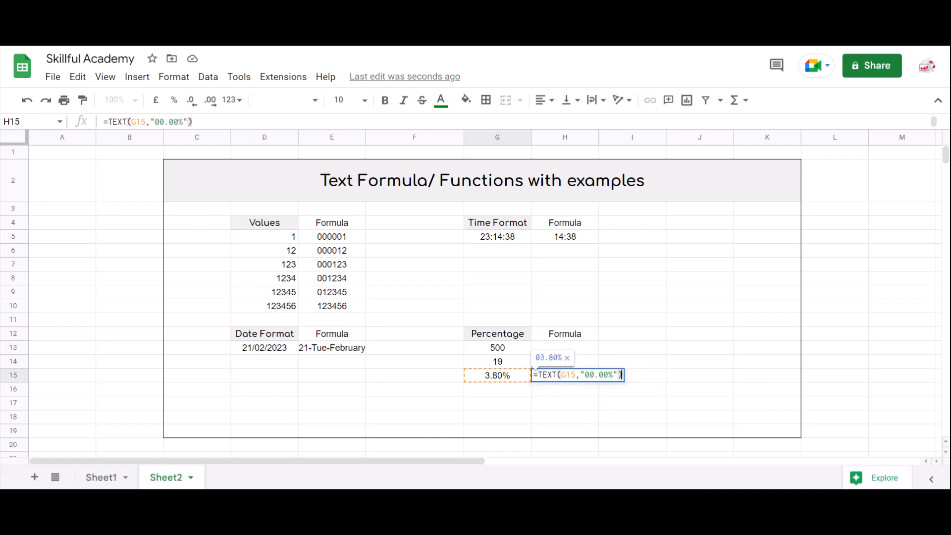
key(Return)
- Center-align the result in H15
key(Down)
key(Up)
key(Up)
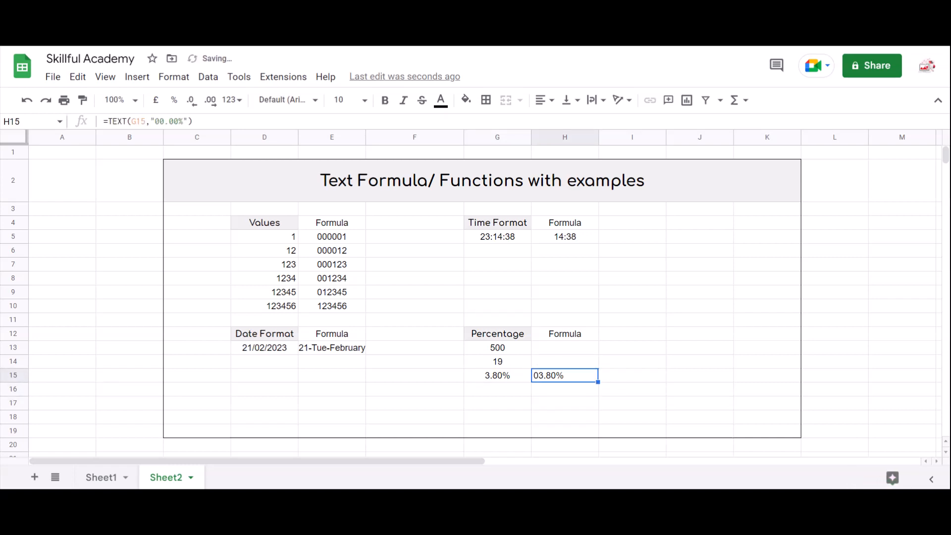
key(alt+h)
key(a)
key(c)
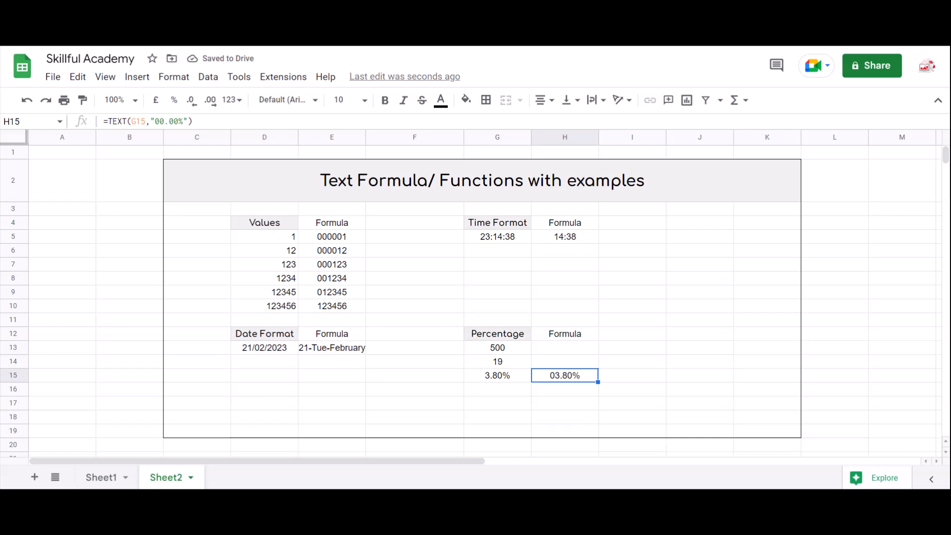
- Extend the H15 format code to 00.00000% to show five decimal places
key(F2)
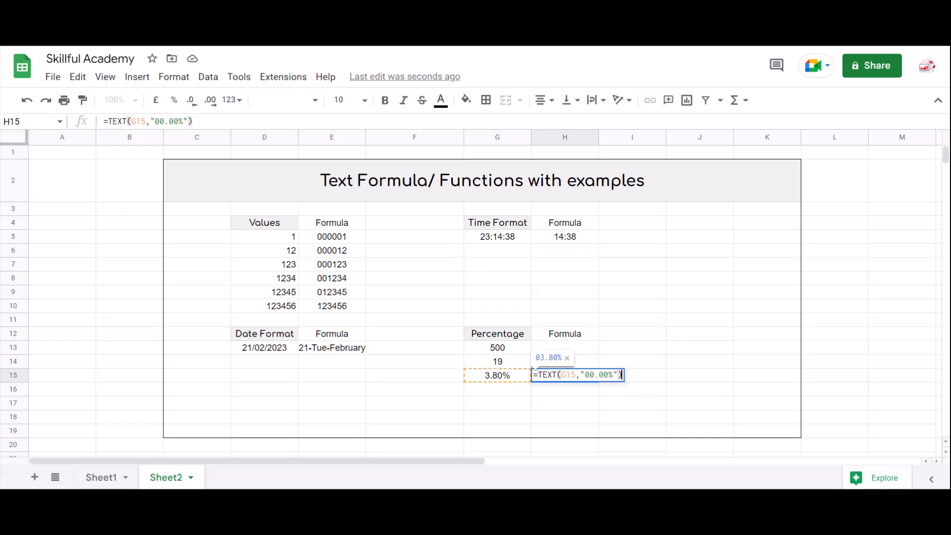
key(Left)
key(Left)
key(Left)
key(Left)
text(0)
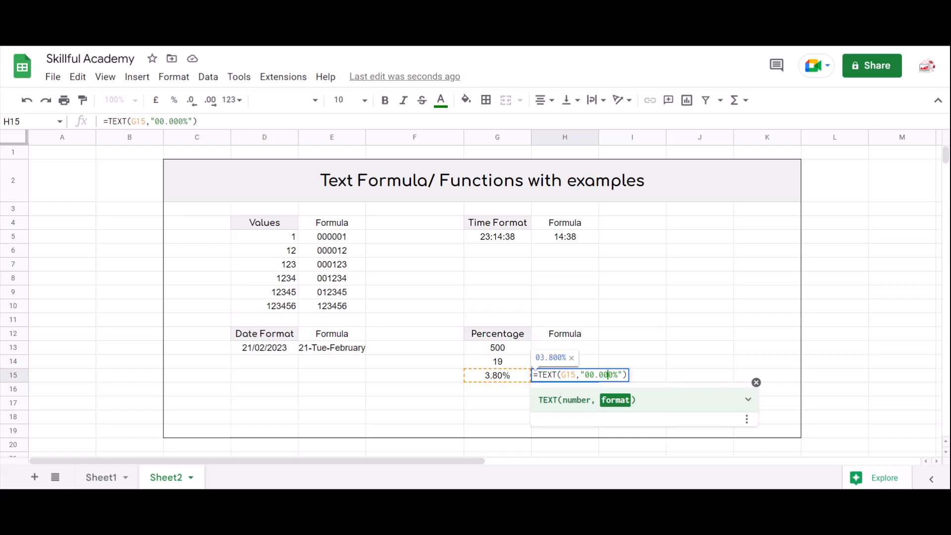
text(00)
key(Return)
key(Up)
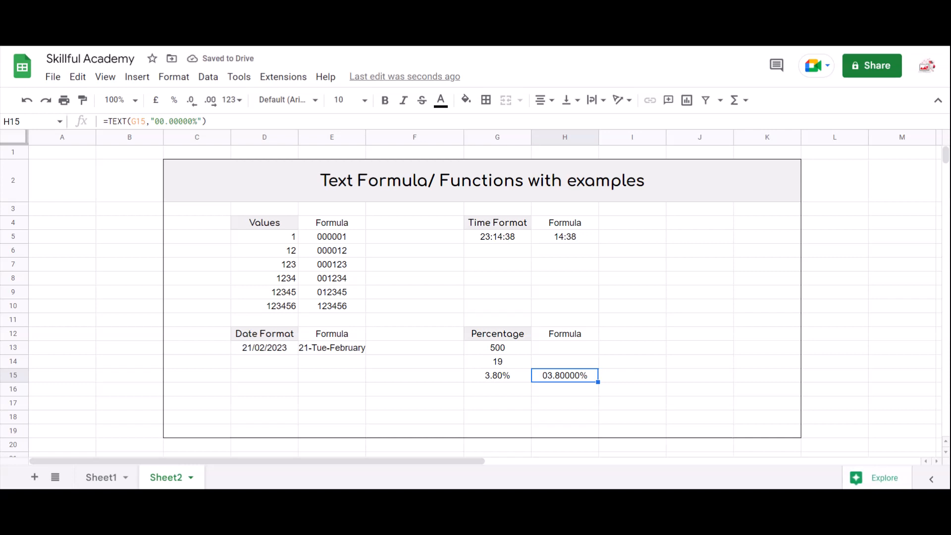
- Change the H15 format code back to 00.00% by removing the extra decimal zeros
key(F2)
key(Left)
key(Left)
key(Left)
key(Left)
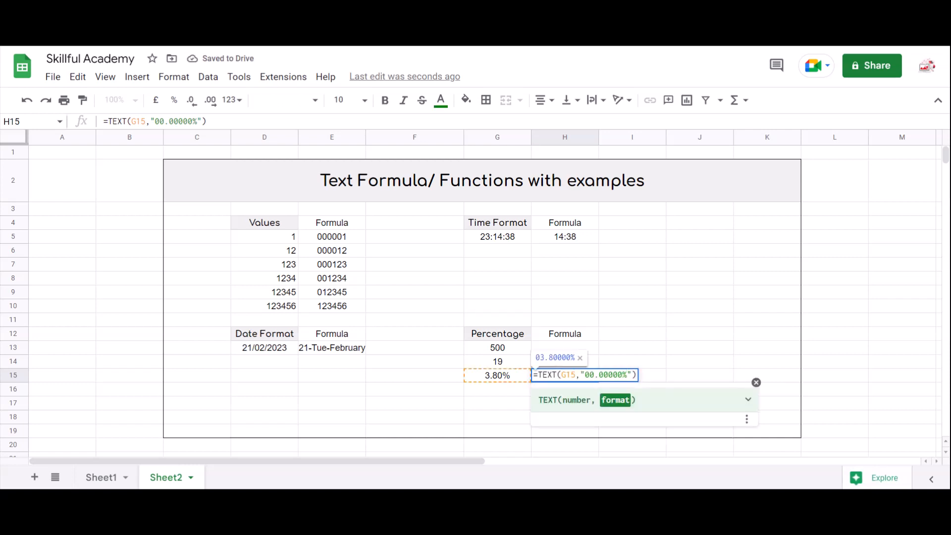
key(BackSpace)
key(BackSpace)
key(BackSpace)
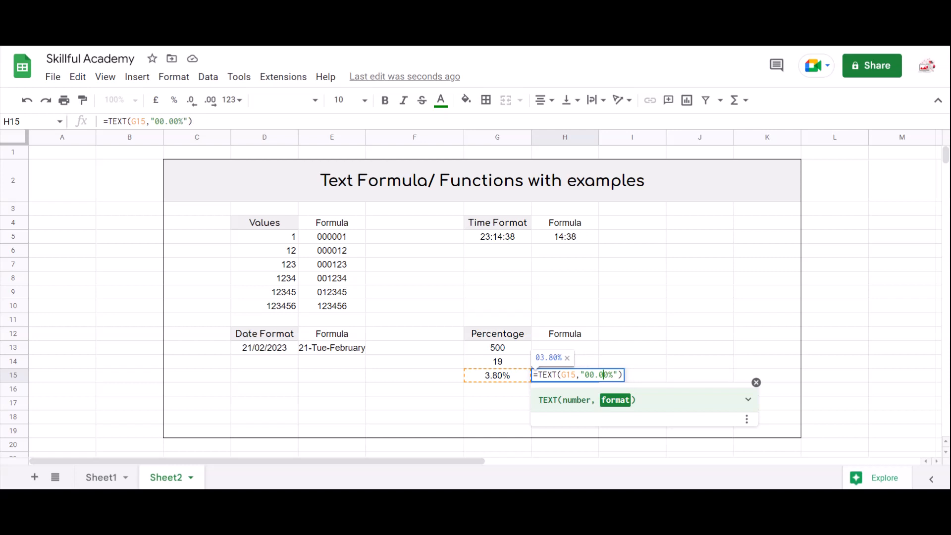
key(Return)
- Compare the formulas in G15 and H15
click(497, 375)
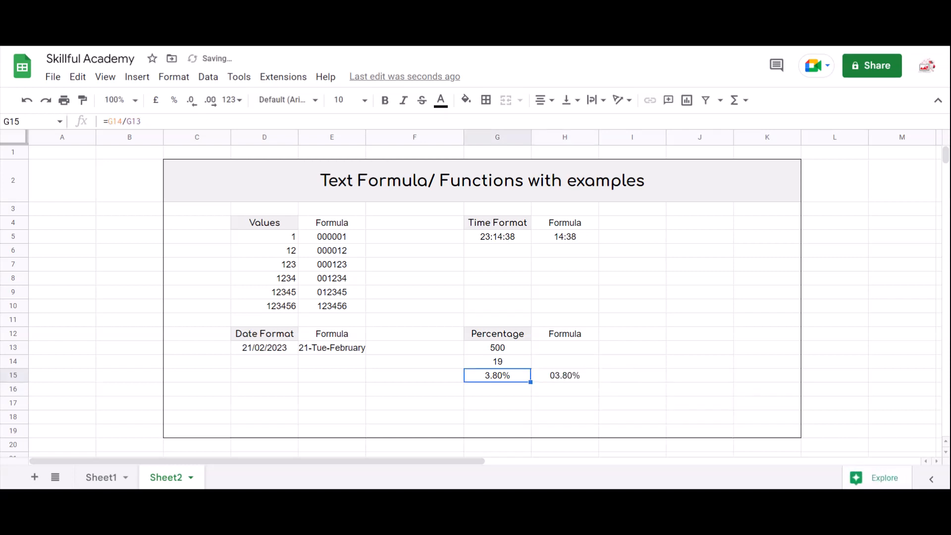
click(565, 375)
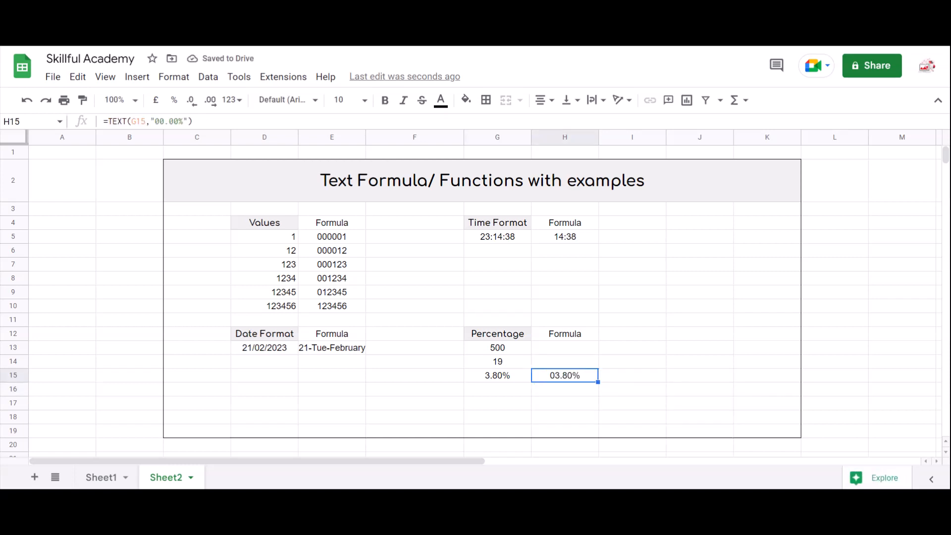
key(Up)
key(Up)
key(Up)
key(Up)
key(Up)
key(Up)
key(Up)
key(Up)
key(Up)
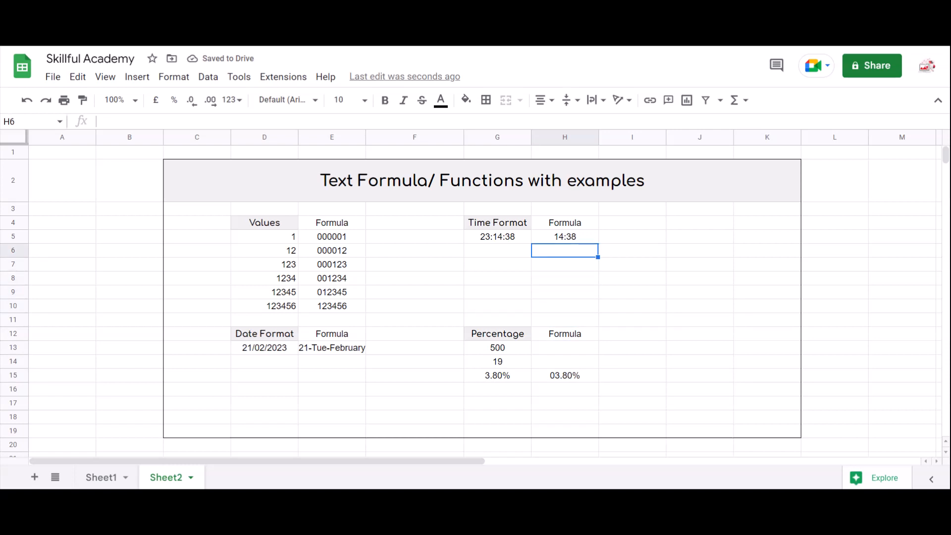
key(Left)
key(Left)
key(Left)
key(Up)
key(Up)
key(Up)
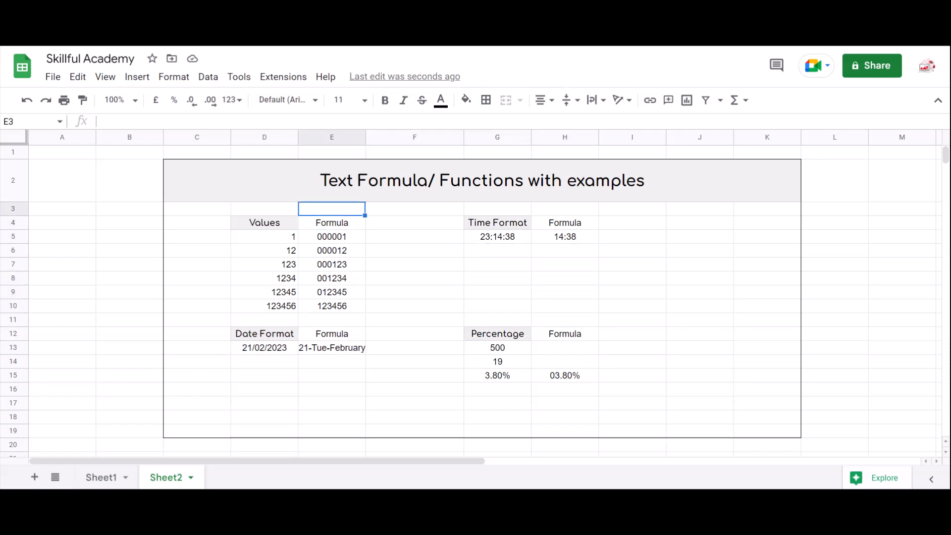
key(Up)
key(Up)
key(Down)
key(shift+Down)
key(shift+Down)
key(shift+Down)
key(shift+Down)
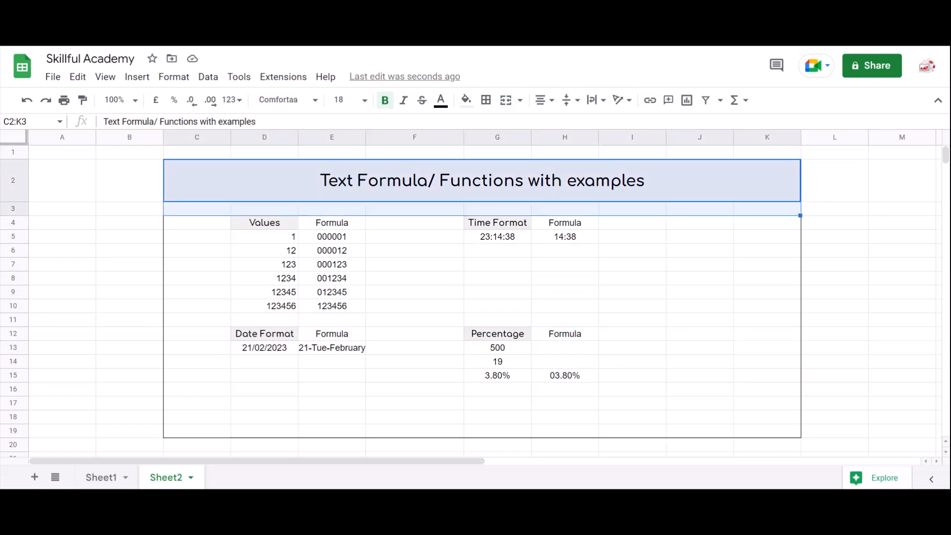
key(shift+Down)
key(shift+Down)
key(shift+Down)
key(shift+Down)
key(shift+Down)
key(shift+Down)
key(shift+Down)
key(shift+Down)
key(shift+Down)
key(shift+Down)
key(shift+Down)
key(shift+Down)
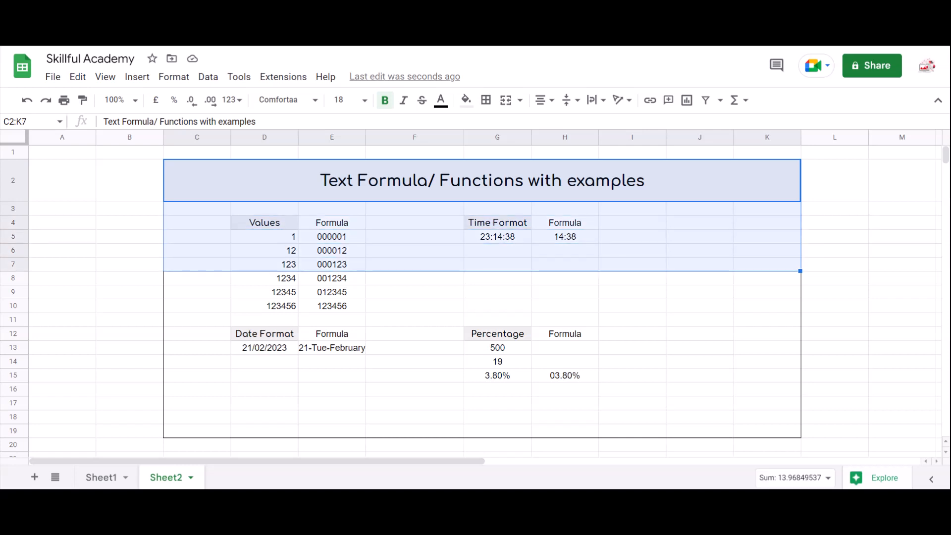
key(shift+Down)
key(shift+Down)
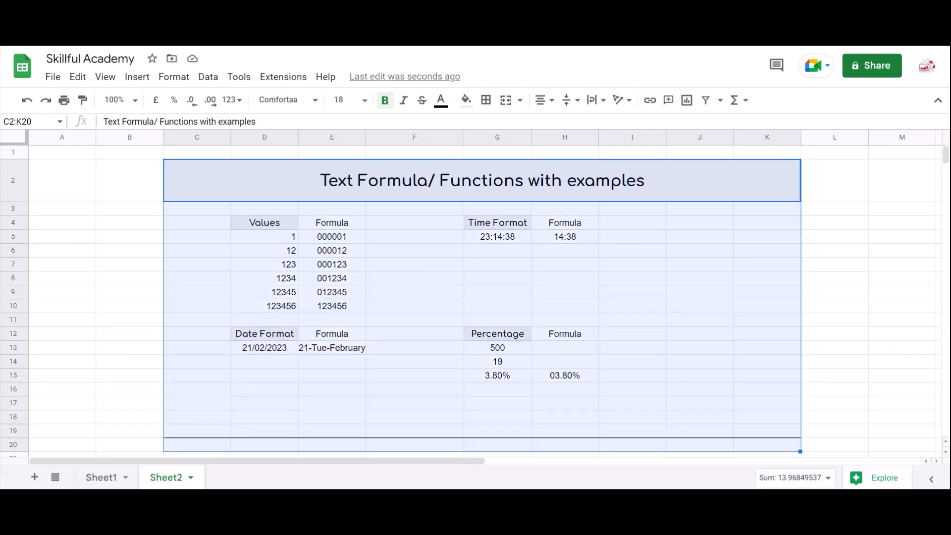
key(Up)
key(Down)
key(Up)
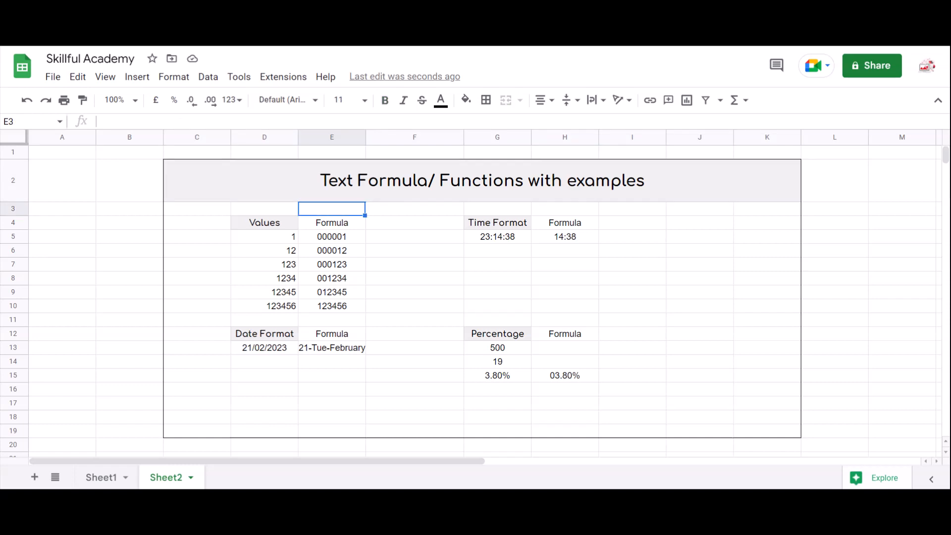
- Select the example table range C2:K15
key(Down)
key(shift+Down)
key(shift+Down)
key(shift+Down)
key(shift+Down)
key(shift+Down)
key(shift+Down)
key(shift+Down)
key(shift+Down)
key(shift+Down)
key(shift+Down)
key(shift+Down)
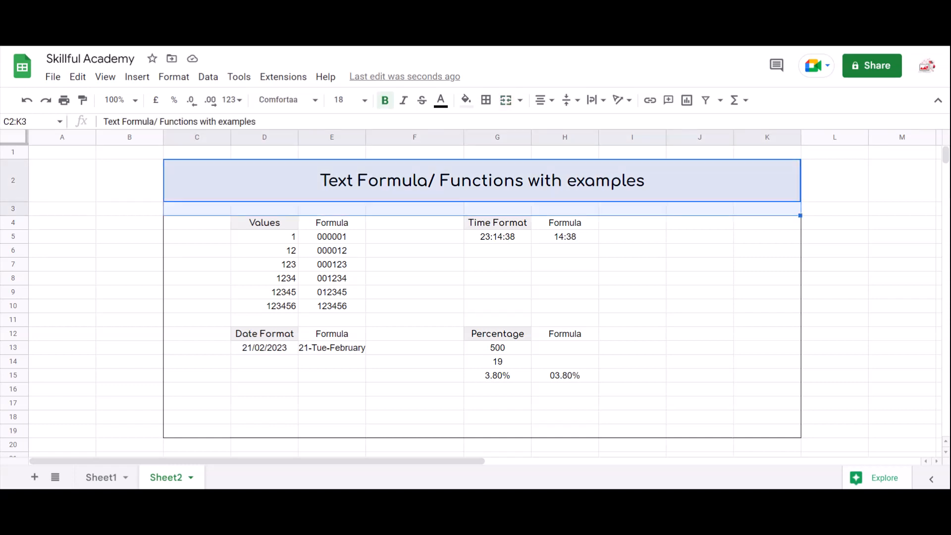
key(shift+Down)
key(shift+Down)
key(shift+Down)
key(shift+Down)
key(shift+Down)
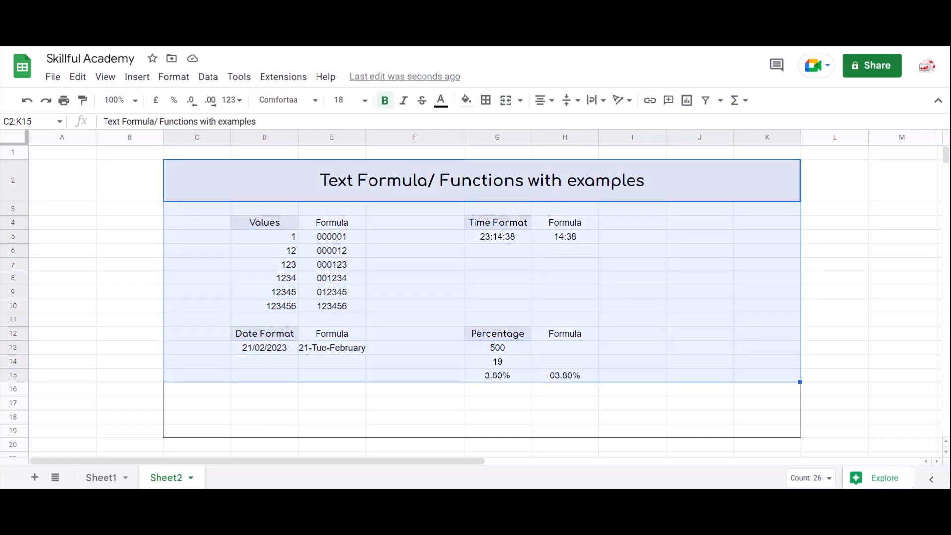